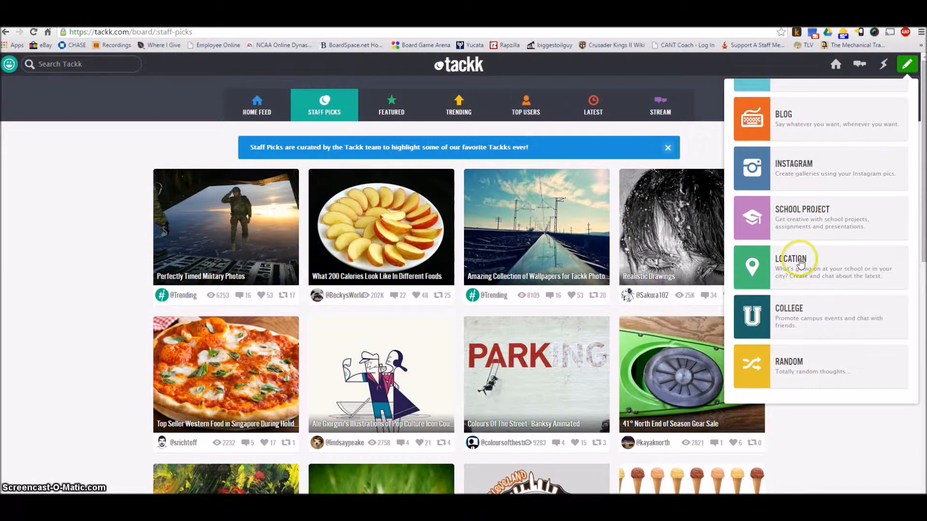
Step: Start a new Tackk from the School Project template
{"action": "scroll", "coordinate": [801, 263], "scroll_direction": "up", "scroll_amount": 3}
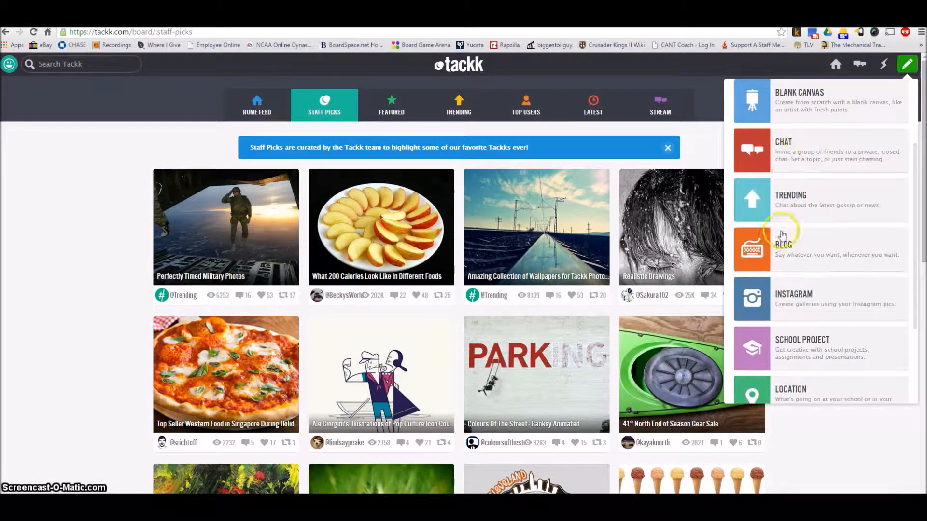
{"action": "scroll", "coordinate": [792, 241], "scroll_direction": "down", "scroll_amount": 3}
{"action": "scroll", "coordinate": [793, 240], "scroll_direction": "up", "scroll_amount": 5}
{"action": "scroll", "coordinate": [792, 240], "scroll_direction": "down", "scroll_amount": 4}
{"action": "left_click", "coordinate": [756, 215]}
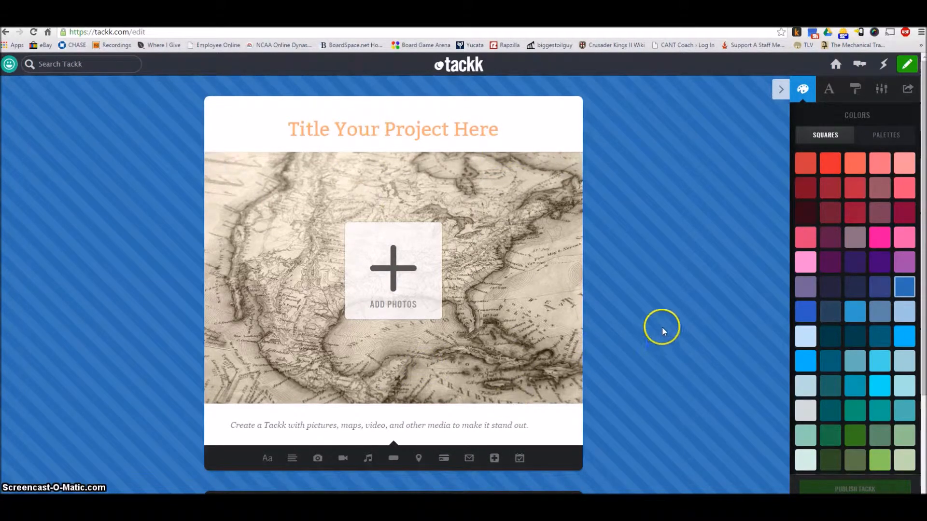
Step: Title the project "Blue Water Bridge"
{"action": "scroll", "coordinate": [664, 322], "scroll_direction": "down", "scroll_amount": 1}
{"action": "scroll", "coordinate": [664, 322], "scroll_direction": "up", "scroll_amount": 1}
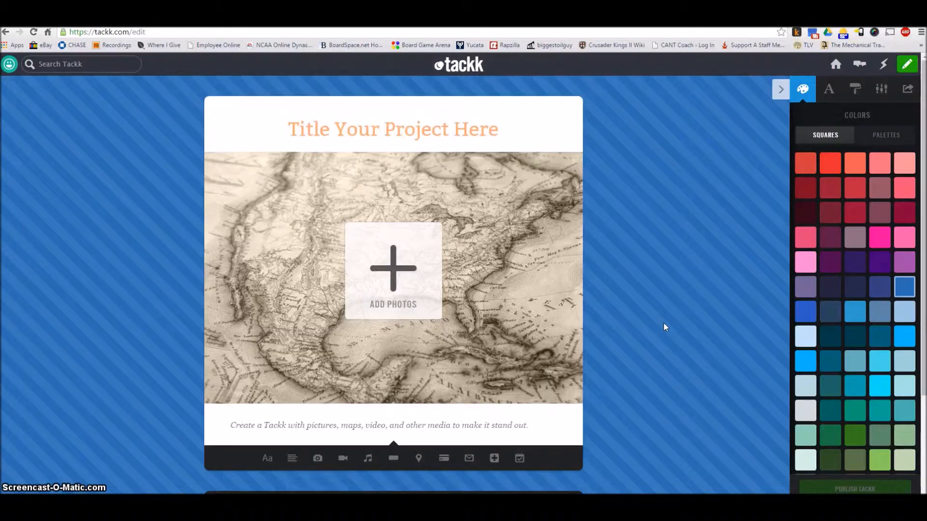
{"action": "left_click", "coordinate": [321, 126]}
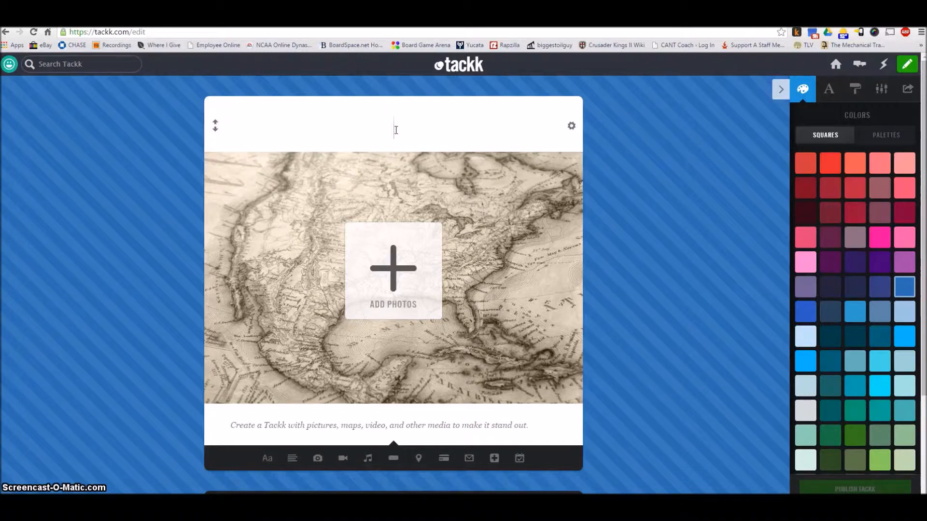
{"action": "type", "text": "e Water "}
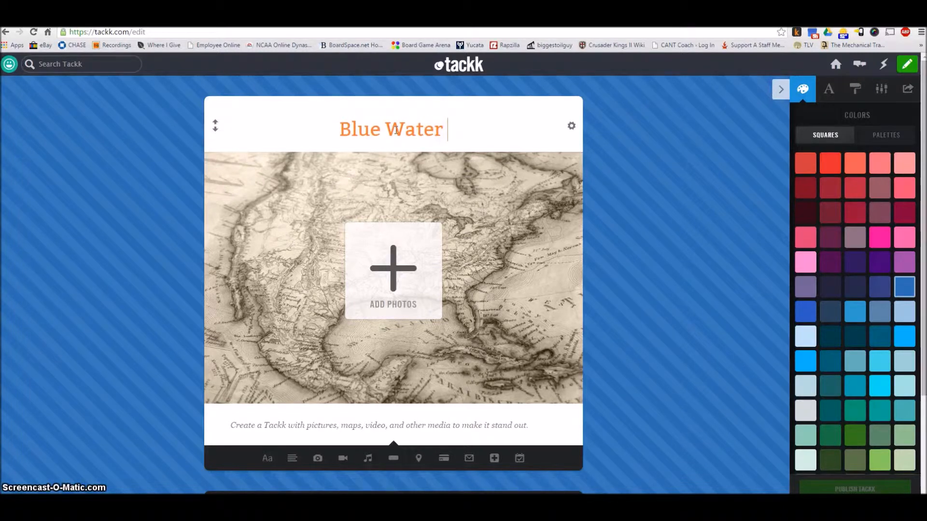
{"action": "type", "text": "Bridge"}
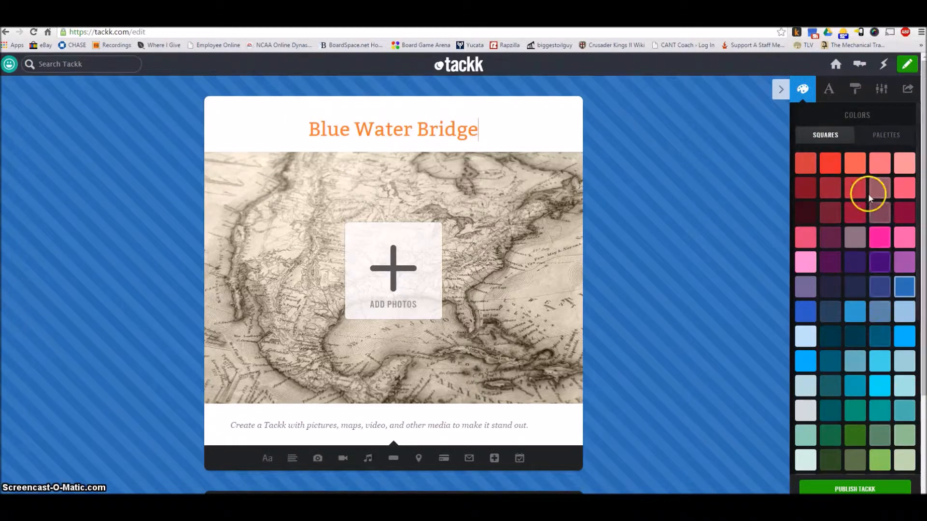
Step: Try several background colours for the page, including greens, purple and reds, and settle on the pale sage green
{"action": "left_click", "coordinate": [854, 441]}
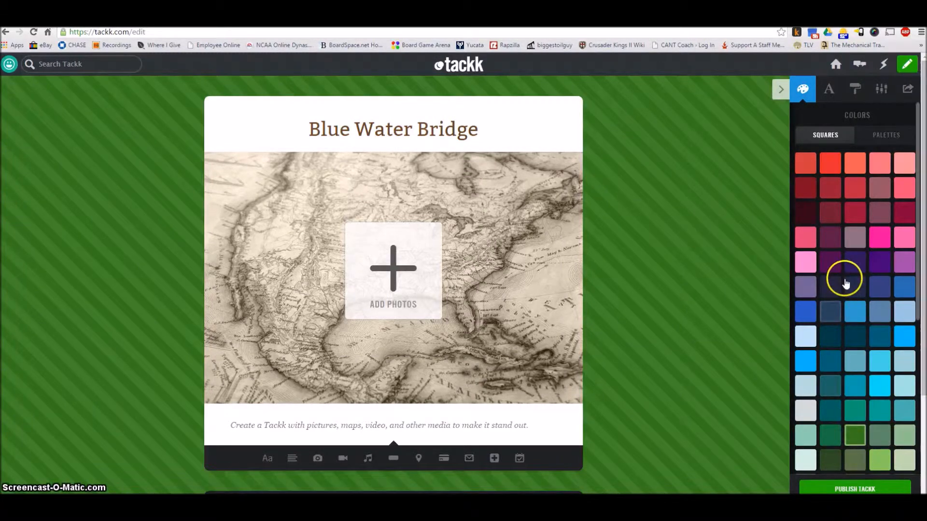
{"action": "left_click", "coordinate": [832, 264]}
{"action": "left_click", "coordinate": [855, 164]}
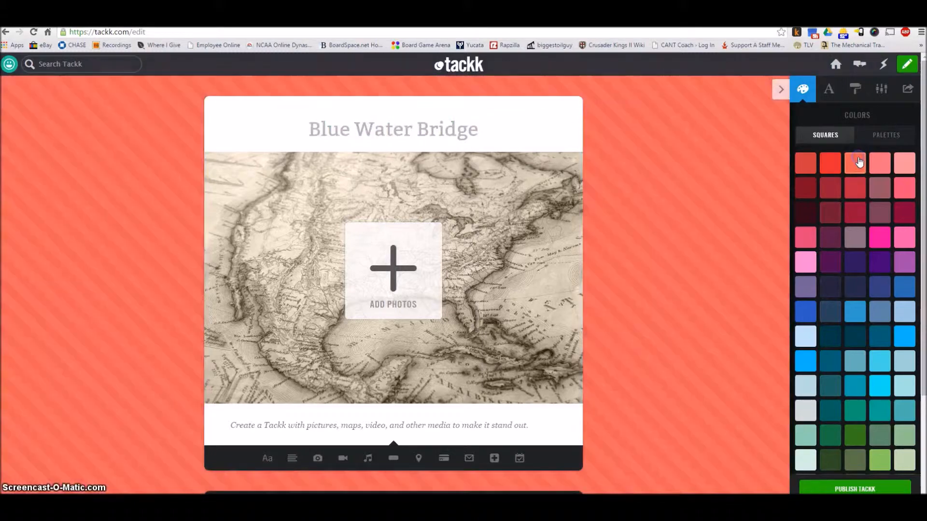
{"action": "left_click", "coordinate": [903, 457]}
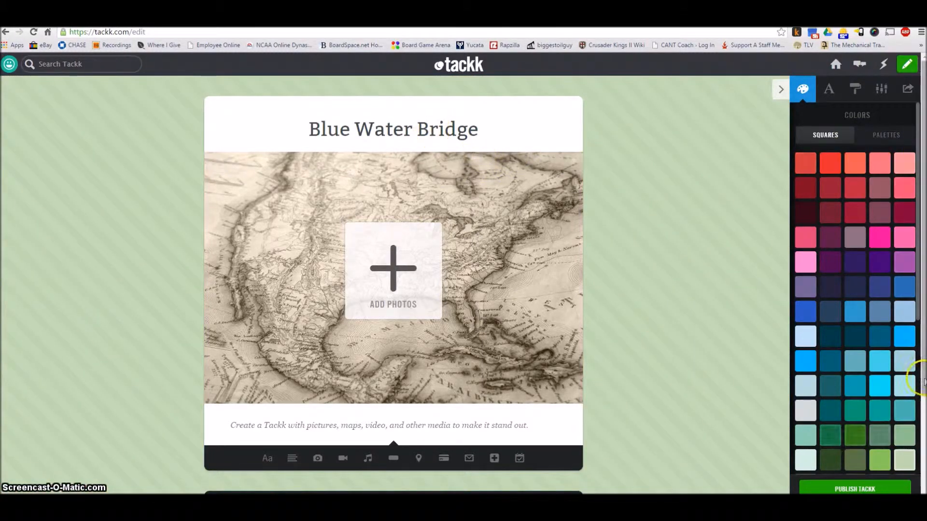
{"action": "left_click", "coordinate": [806, 164]}
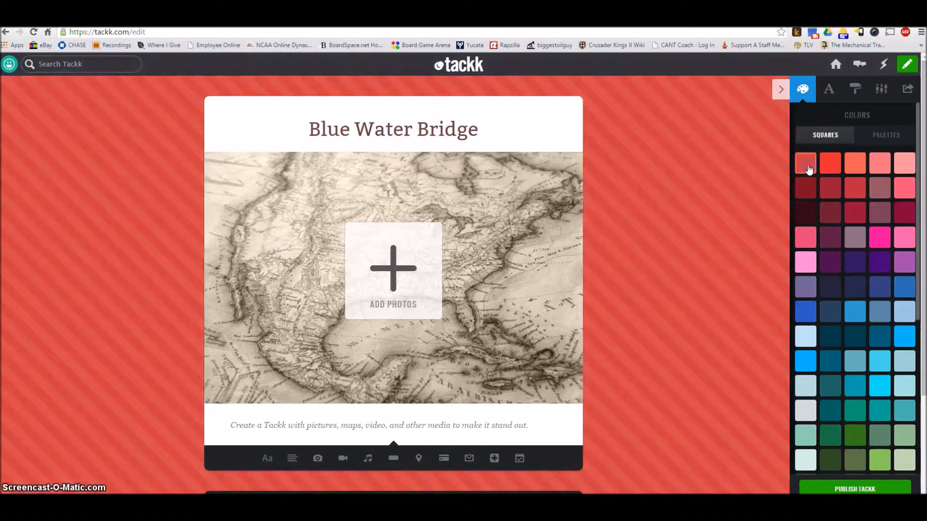
{"action": "left_click", "coordinate": [437, 128]}
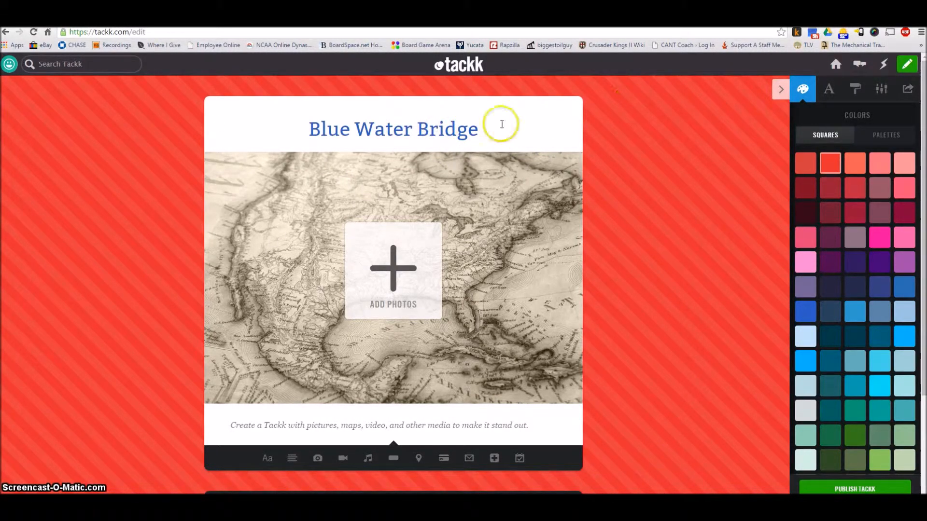
{"action": "left_click", "coordinate": [805, 459]}
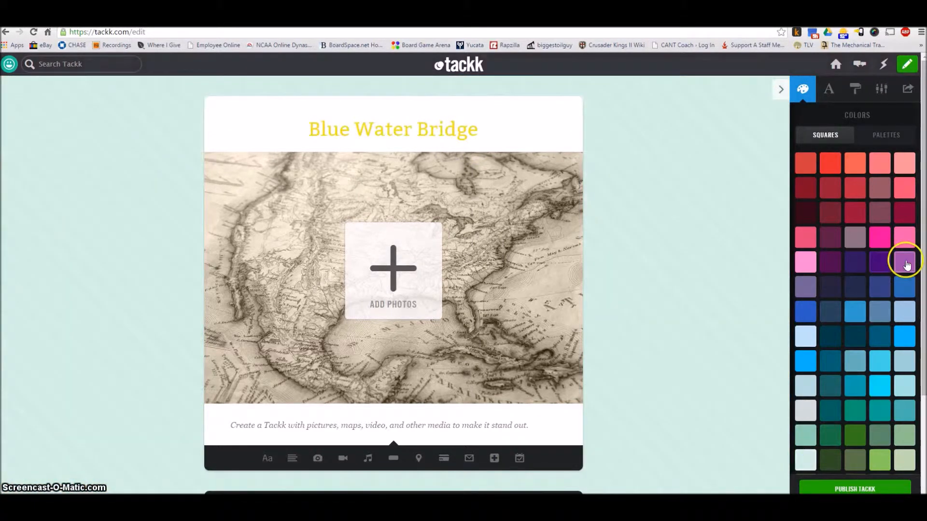
{"action": "left_click", "coordinate": [905, 459]}
Step: Try lighter palette colours on the title text and set it back to the darkest shade
{"action": "left_click", "coordinate": [571, 130]}
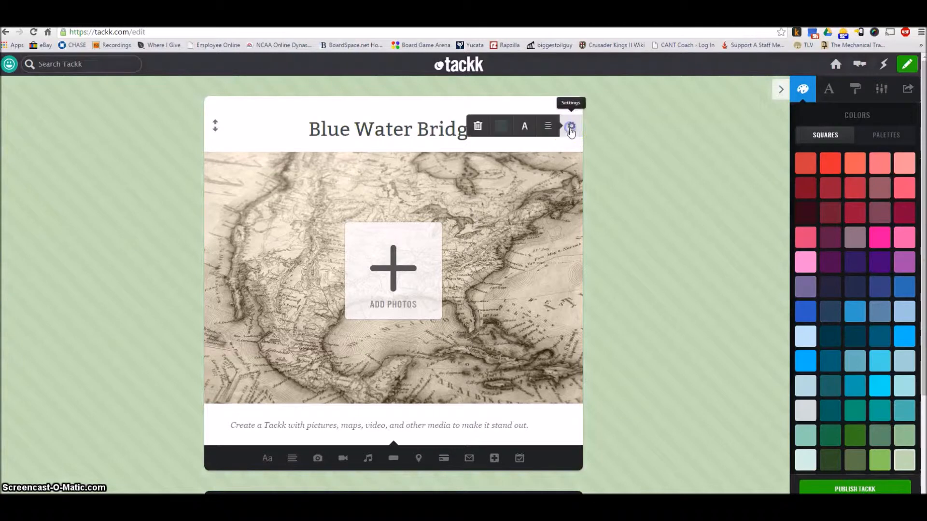
{"action": "left_click", "coordinate": [502, 128]}
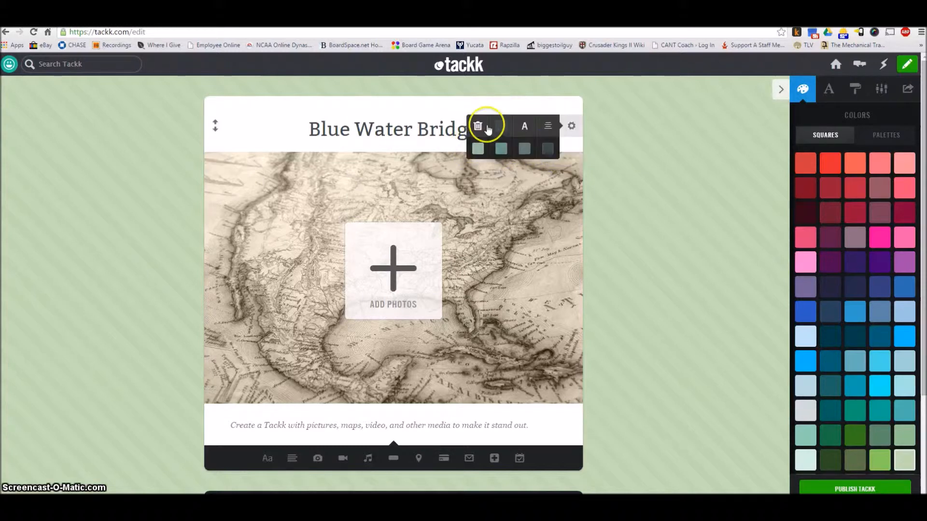
{"action": "left_click", "coordinate": [523, 151]}
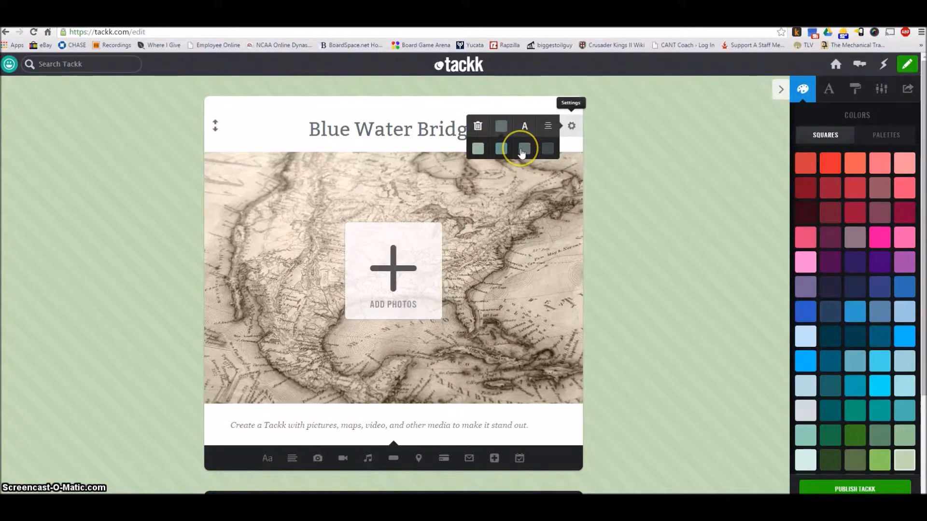
{"action": "left_click", "coordinate": [478, 149]}
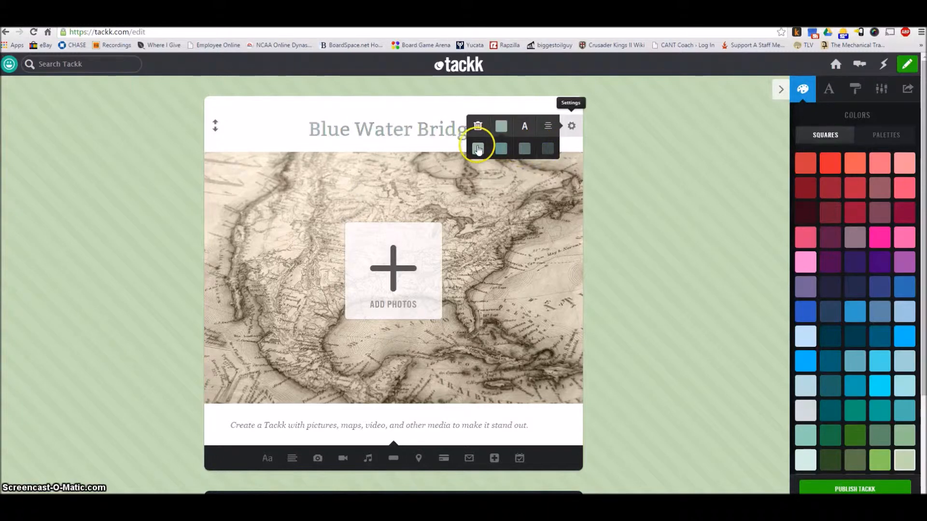
{"action": "left_click", "coordinate": [547, 149]}
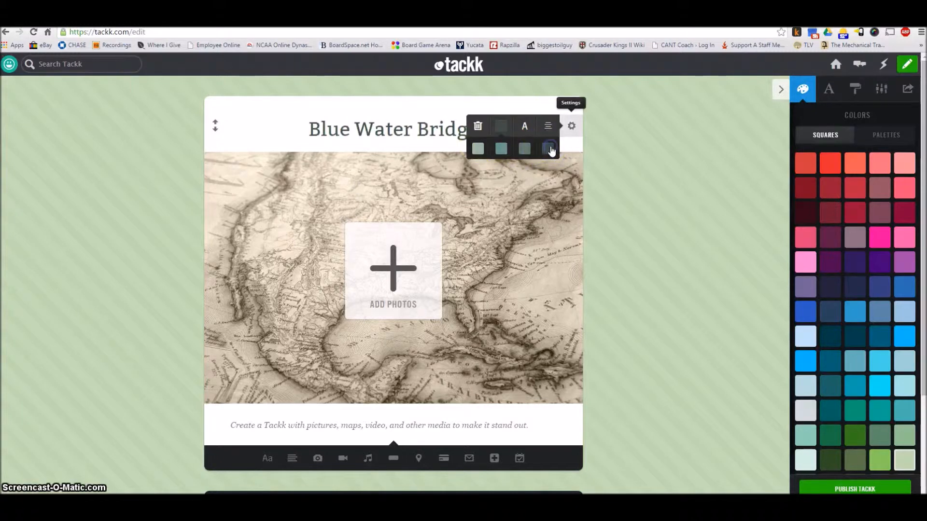
Step: Try the dark banner style on the title and switch back to the plain style
{"action": "left_click", "coordinate": [526, 127]}
{"action": "left_click", "coordinate": [525, 127]}
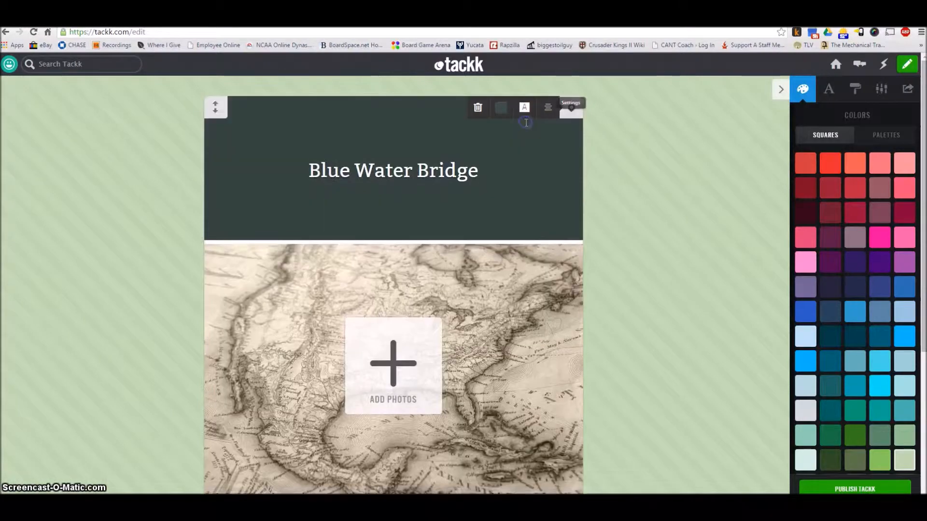
{"action": "left_click", "coordinate": [524, 108]}
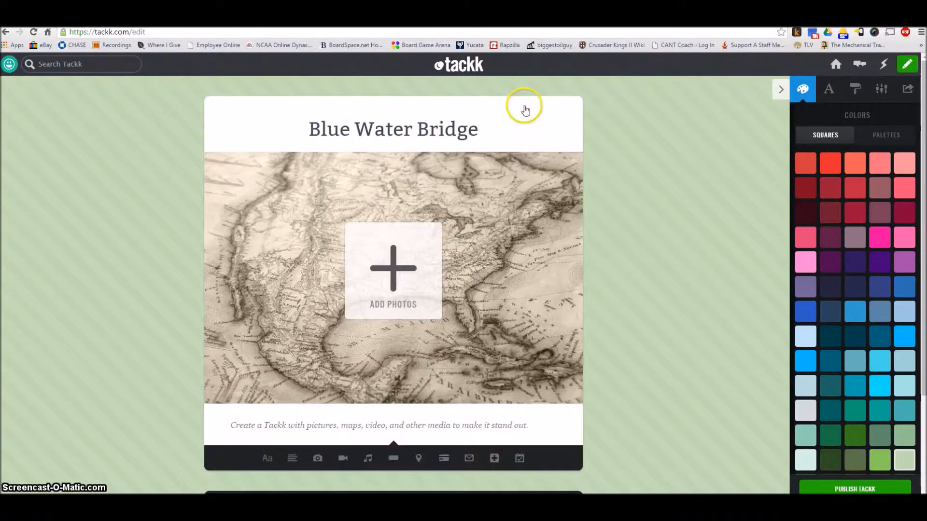
Step: Cycle the title's alignment through right and left, returning it to centred
{"action": "left_click", "coordinate": [548, 127]}
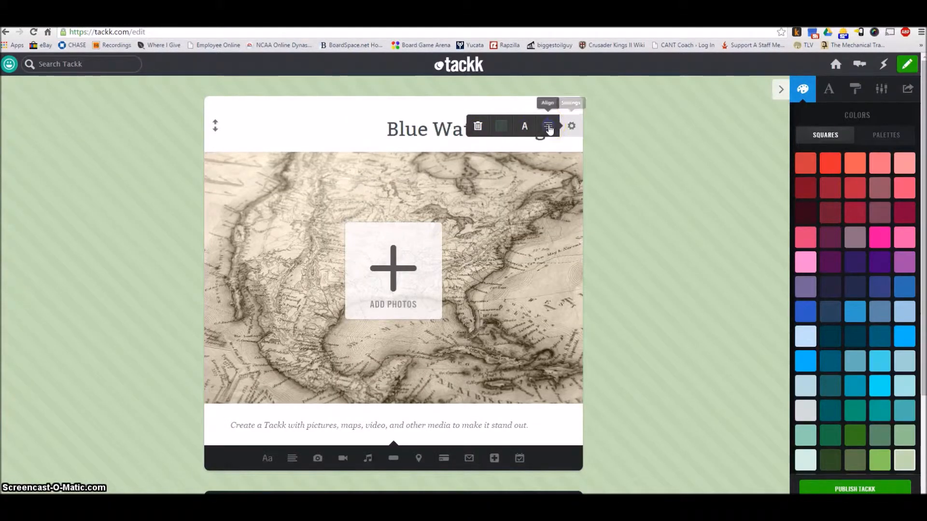
{"action": "left_click", "coordinate": [549, 127]}
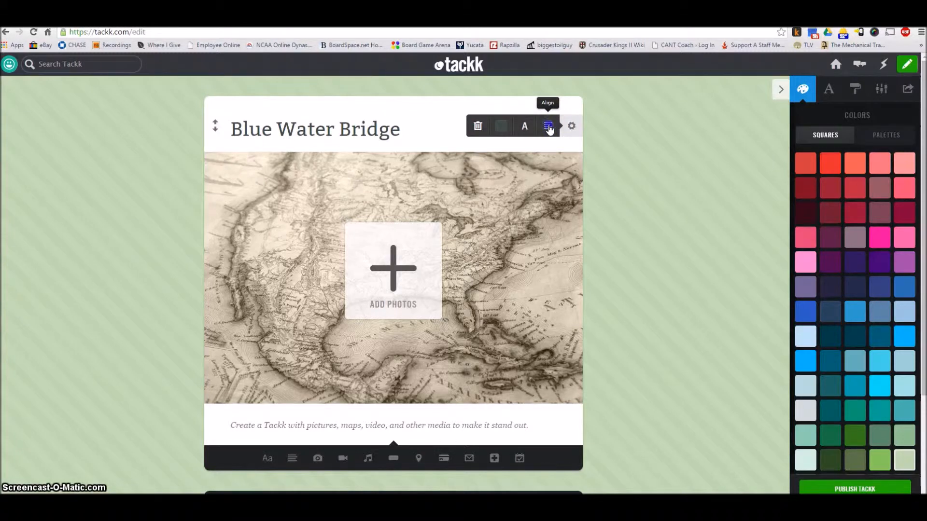
{"action": "left_click", "coordinate": [549, 127]}
{"action": "left_click", "coordinate": [479, 126]}
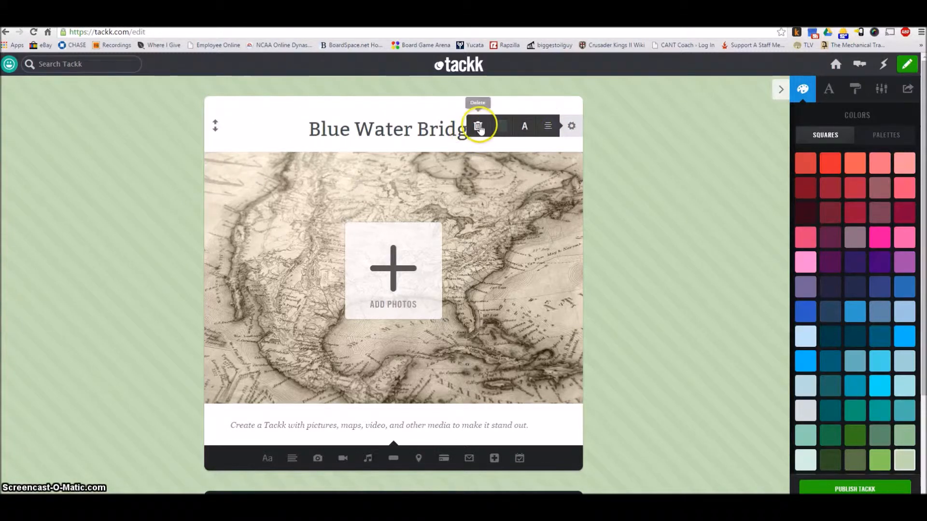
Step: Open the map placeholder block below the title for adding photos
{"action": "scroll", "coordinate": [445, 196], "scroll_direction": "down", "scroll_amount": 1}
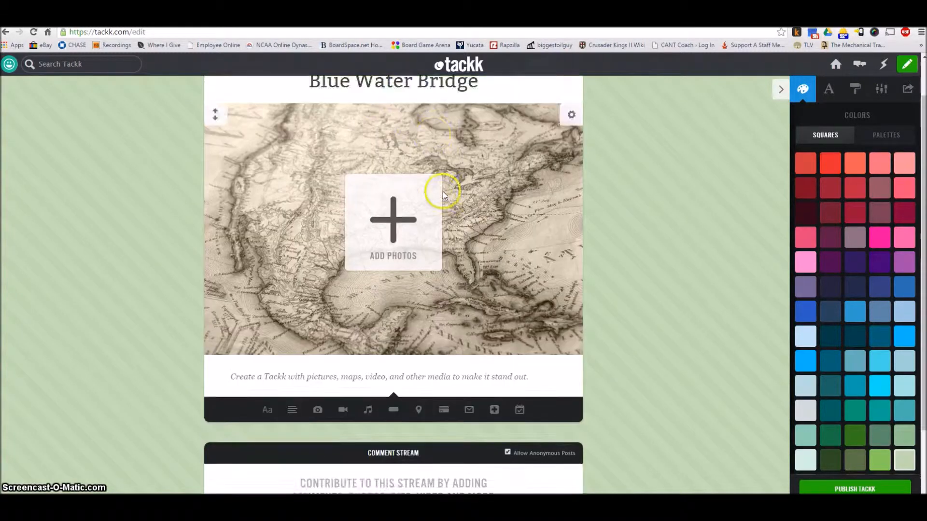
{"action": "scroll", "coordinate": [444, 195], "scroll_direction": "down", "scroll_amount": 1}
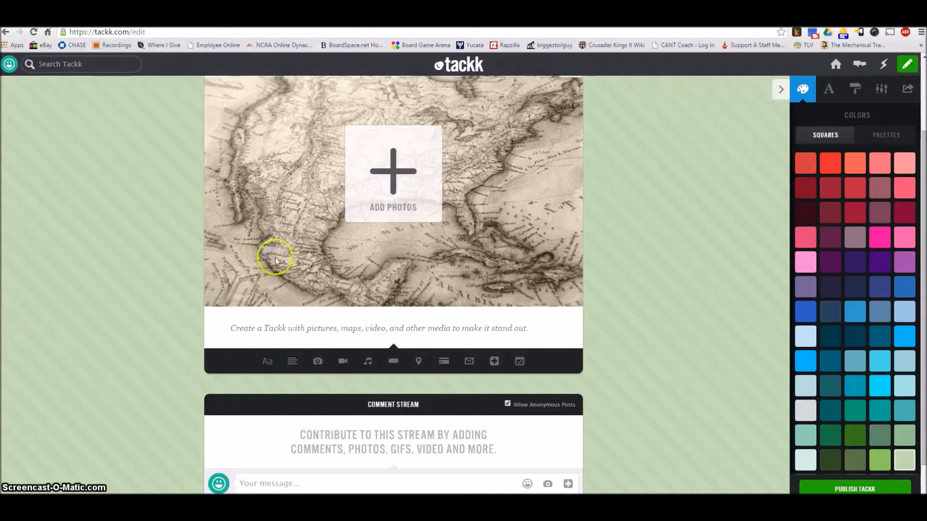
{"action": "left_click", "coordinate": [395, 175]}
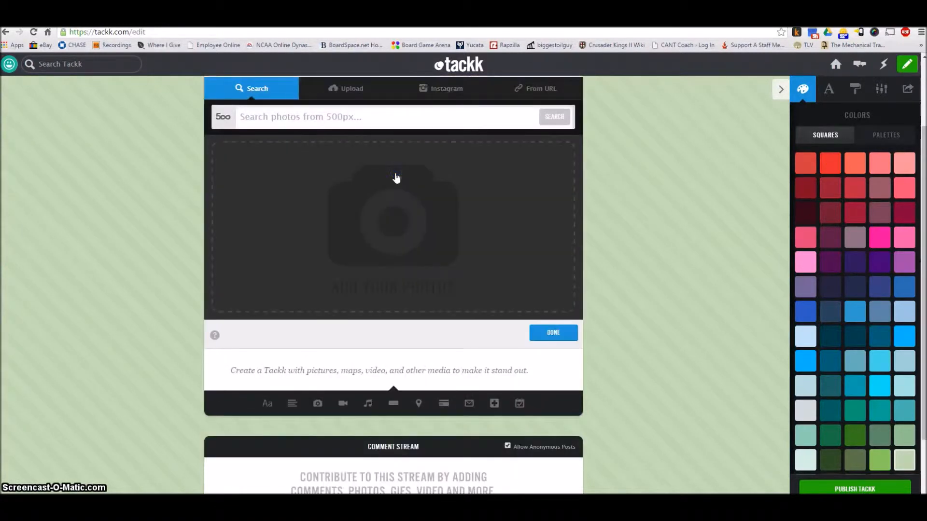
Step: Upload the "Big Red Apparel Icon" image from the Desktop into the photo block
{"action": "left_click", "coordinate": [401, 236]}
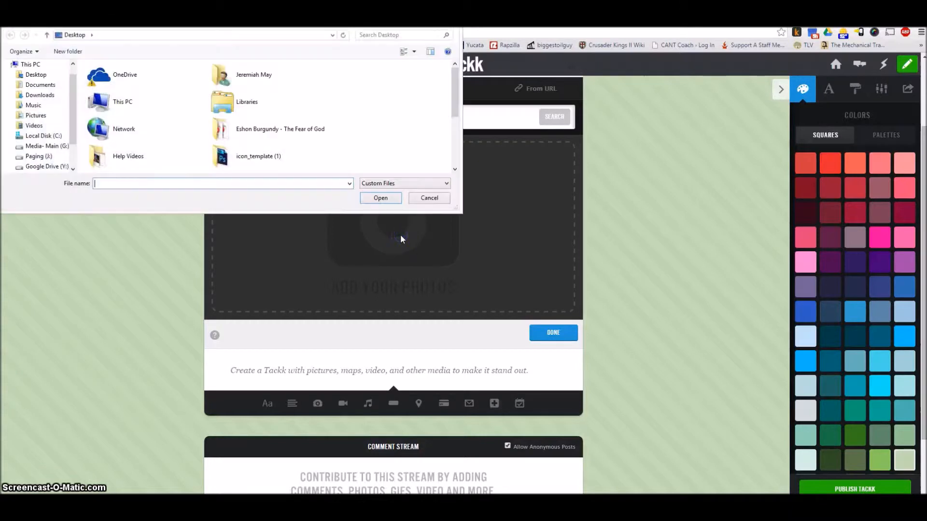
{"action": "left_click_drag", "start_coordinate": [455, 112], "coordinate": [458, 122]}
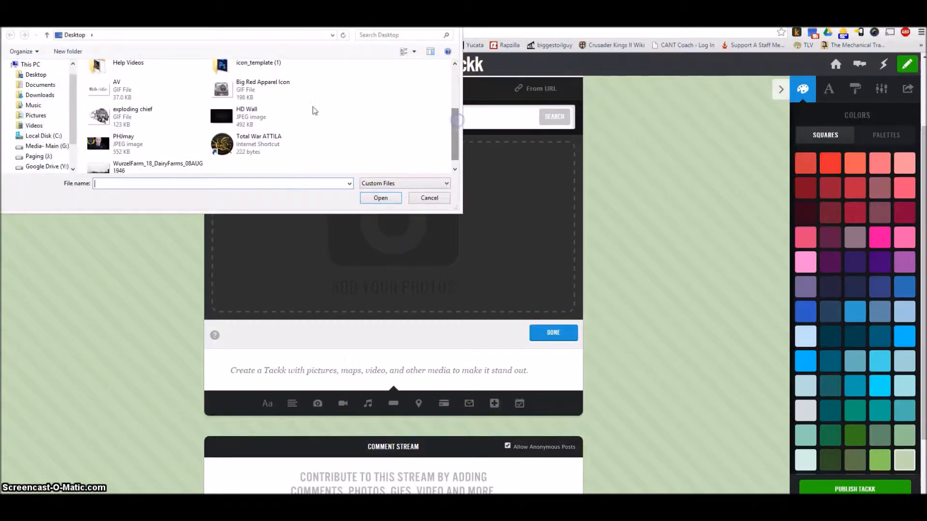
{"action": "left_click", "coordinate": [226, 87]}
{"action": "left_click", "coordinate": [381, 198]}
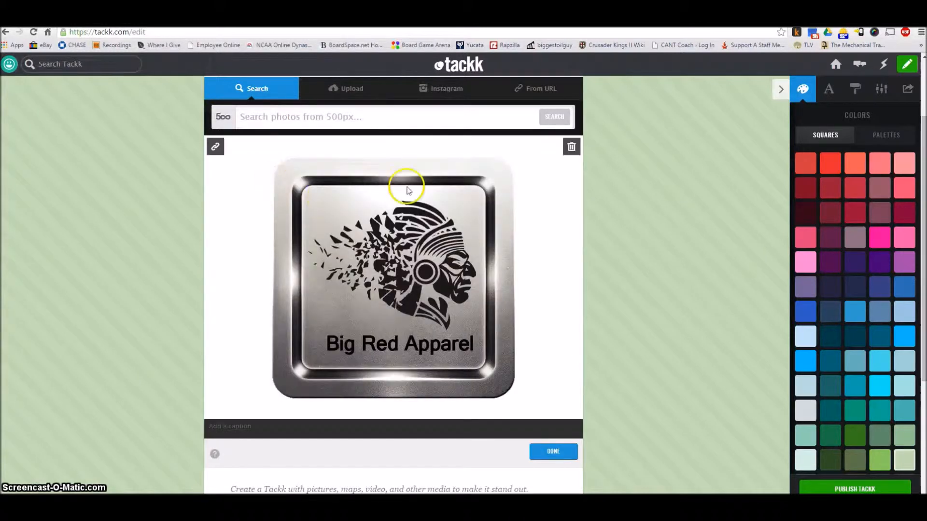
Step: Examine the URL and email link options for the uploaded photo and close them without inserting a link
{"action": "left_click", "coordinate": [217, 150]}
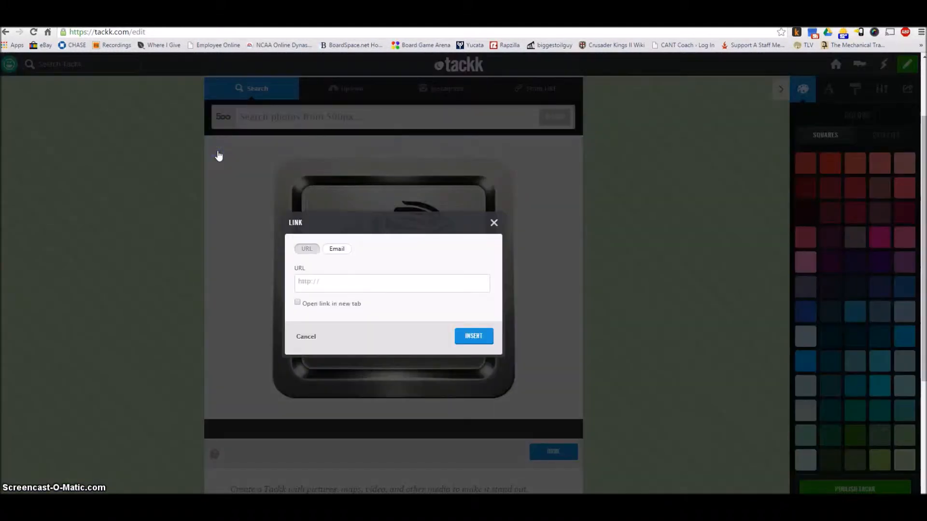
{"action": "left_click", "coordinate": [315, 284]}
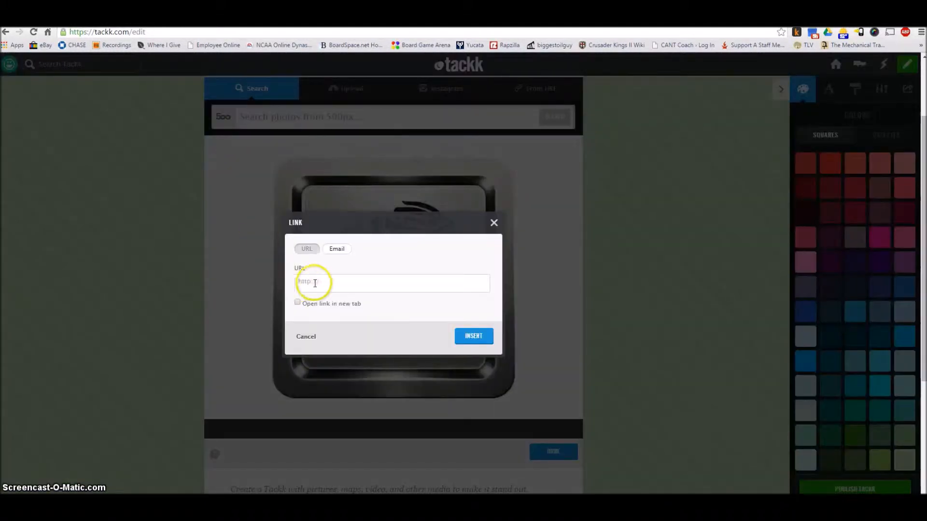
{"action": "left_click", "coordinate": [337, 248]}
{"action": "left_click", "coordinate": [308, 249]}
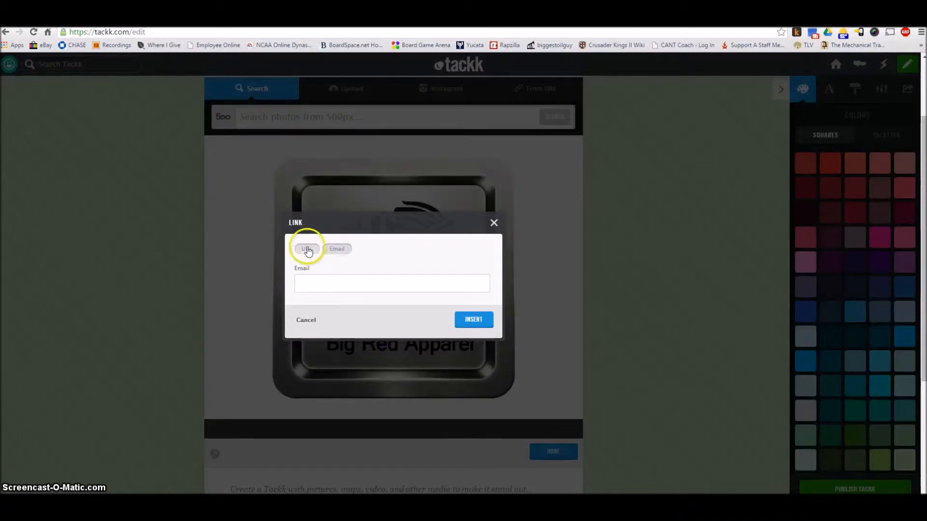
{"action": "left_click", "coordinate": [321, 284]}
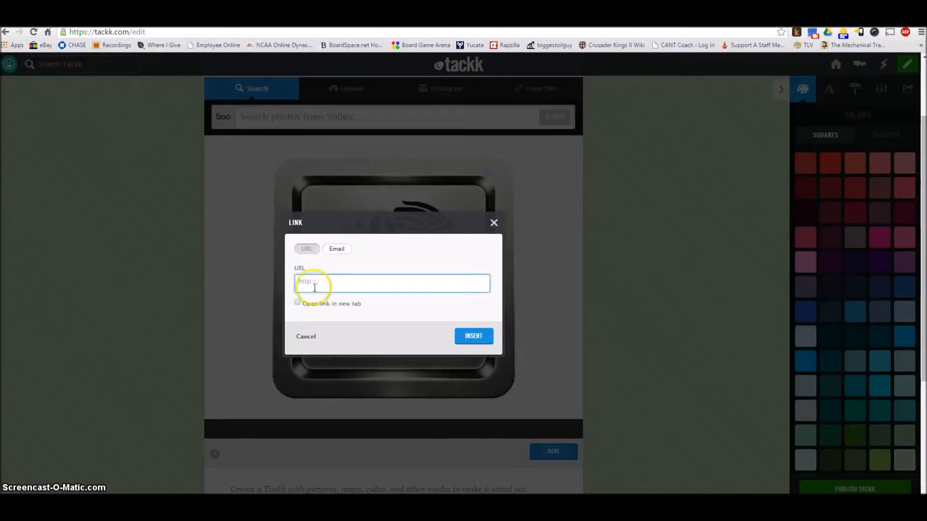
{"action": "left_click", "coordinate": [298, 302]}
{"action": "left_click", "coordinate": [328, 284]}
{"action": "left_click", "coordinate": [494, 223]}
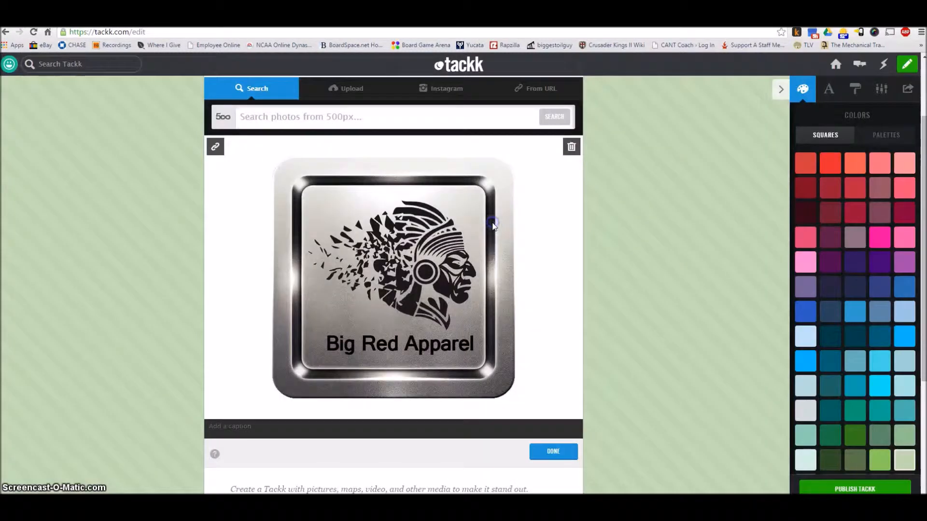
Step: Delete the uploaded Big Red Apparel image from the photo block and search 500px for "blue water bridge"
{"action": "left_click", "coordinate": [573, 147]}
{"action": "scroll", "coordinate": [435, 155], "scroll_direction": "up", "scroll_amount": 3}
{"action": "left_click", "coordinate": [412, 215]}
{"action": "type", "text": "blue"}
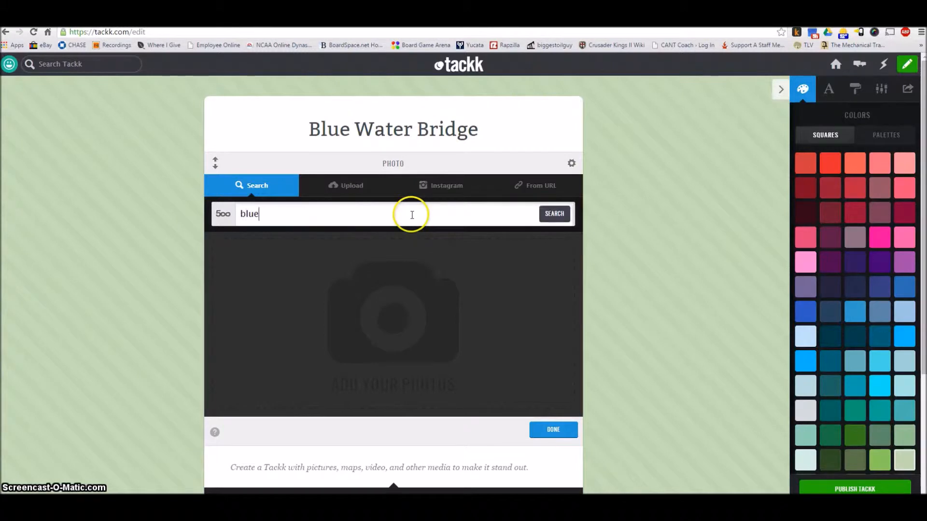
{"action": "type", "text": " b"}
{"action": "key", "text": "BackSpace"}
{"action": "type", "text": "water bridge"}
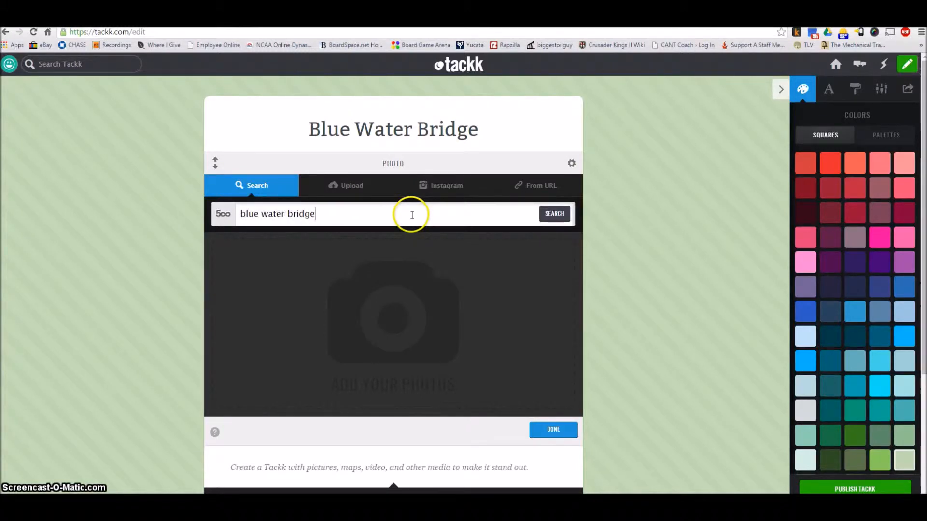
{"action": "left_click", "coordinate": [555, 214]}
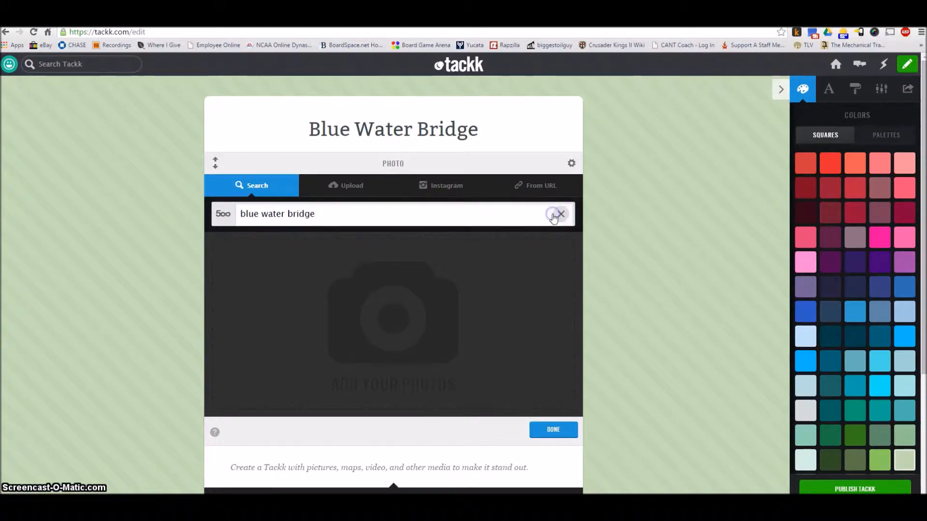
Step: Add the black-and-white "Train, Bridge & River" photo from the results and finish editing the photo block
{"action": "left_click", "coordinate": [424, 265]}
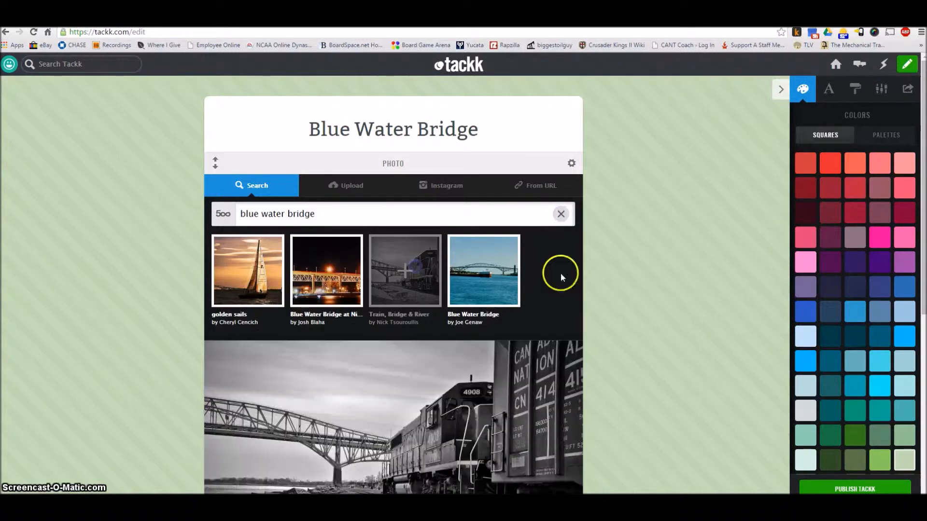
{"action": "scroll", "coordinate": [583, 276], "scroll_direction": "down", "scroll_amount": 3}
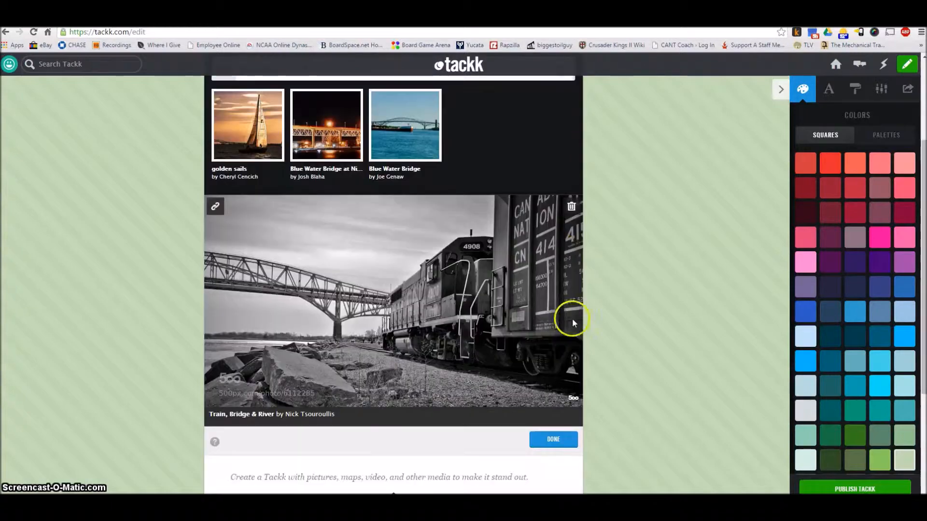
{"action": "left_click", "coordinate": [554, 437]}
{"action": "scroll", "coordinate": [644, 226], "scroll_direction": "up", "scroll_amount": 3}
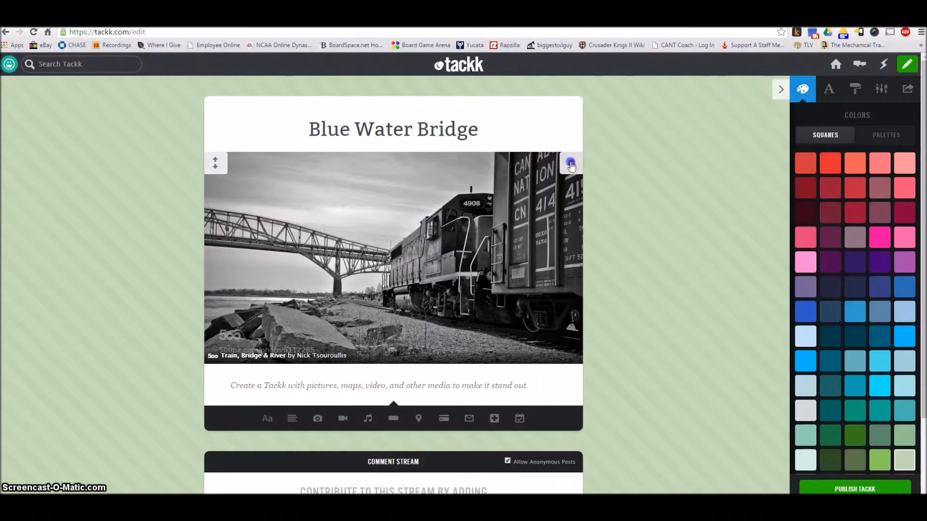
Step: Cycle the train photo's size between full width and the smaller inset, returning it to full width
{"action": "left_click", "coordinate": [571, 164]}
{"action": "left_click", "coordinate": [524, 165]}
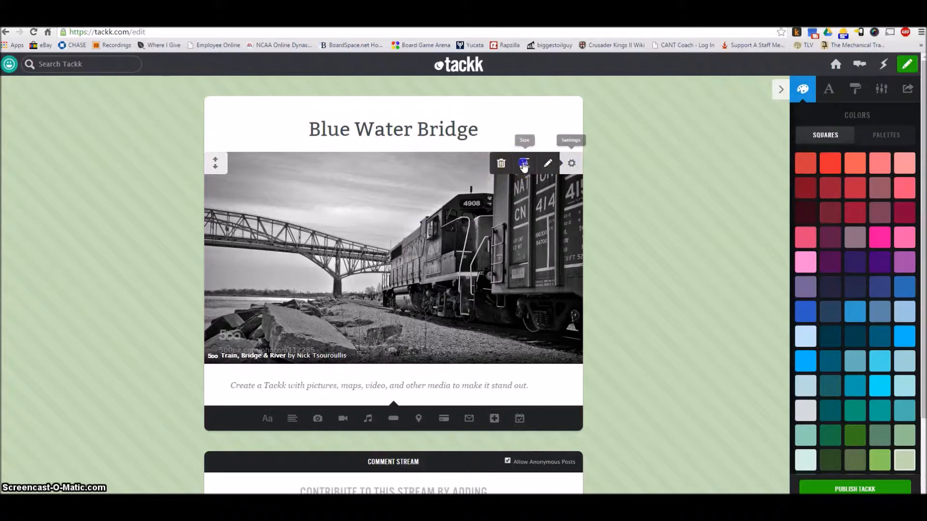
{"action": "left_click", "coordinate": [524, 165]}
{"action": "left_click", "coordinate": [524, 164]}
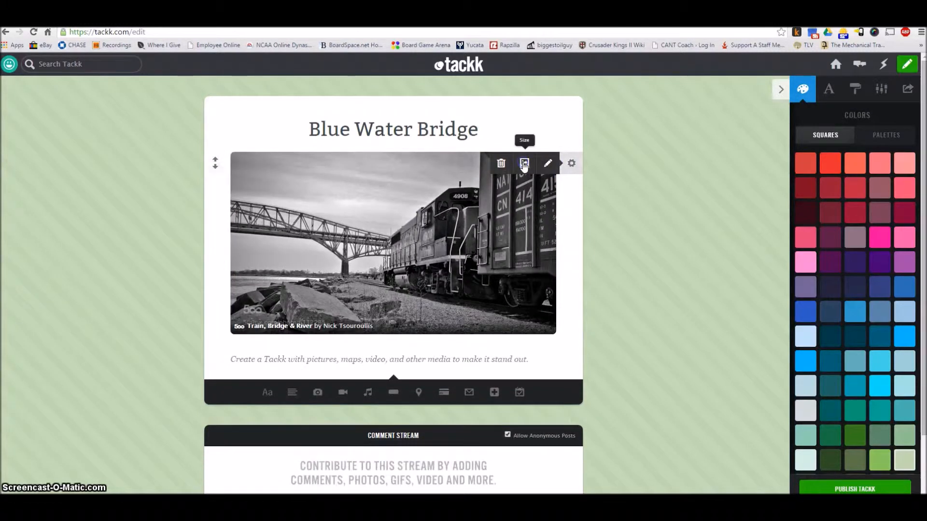
{"action": "left_click", "coordinate": [525, 165]}
Step: Reopen the photo block for editing and choose to import an image from a URL
{"action": "left_click", "coordinate": [546, 164]}
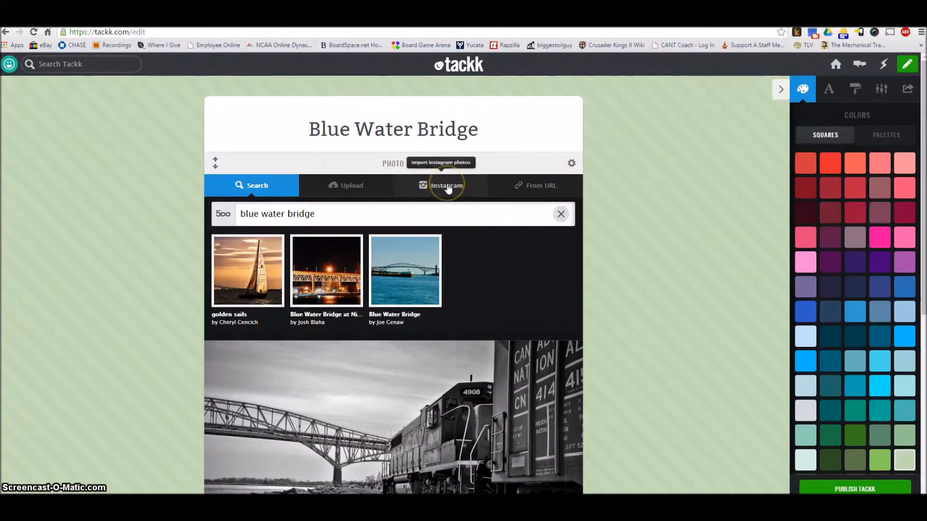
{"action": "left_click", "coordinate": [502, 188]}
{"action": "left_click", "coordinate": [341, 221]}
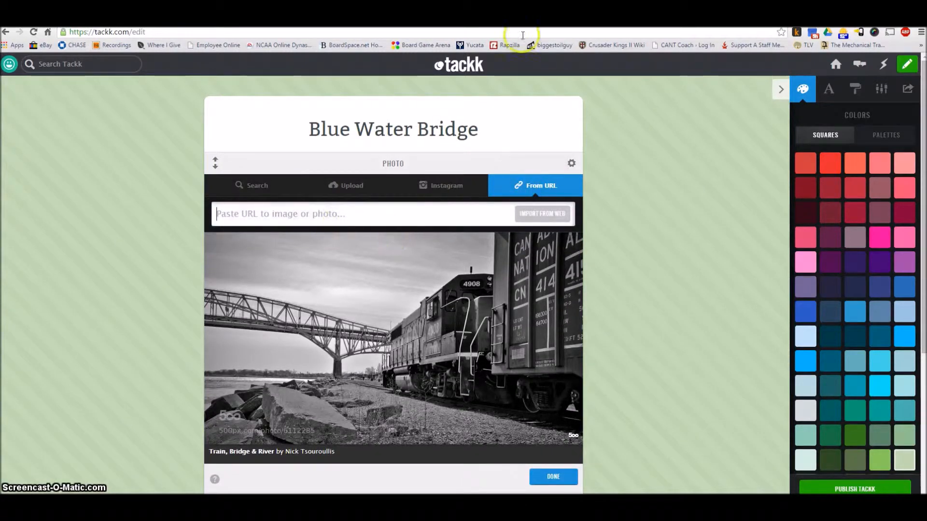
Step: Search Google Images for "blue water bridge" in a new browser tab
{"action": "key", "text": "ctrl+t"}
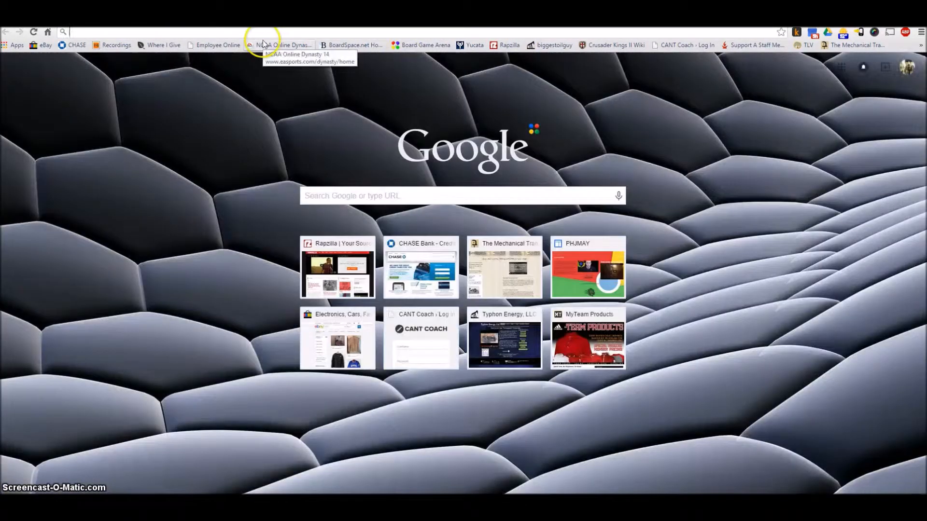
{"action": "type", "text": "blue water "}
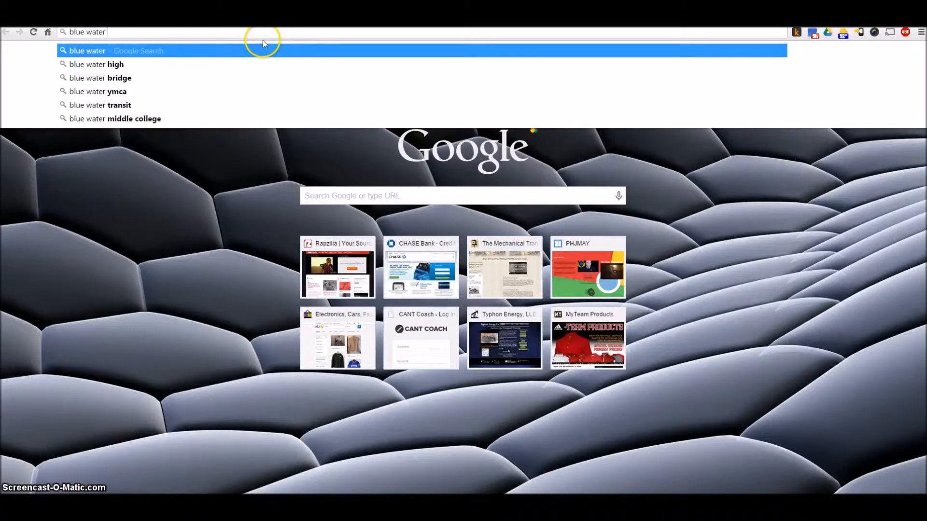
{"action": "type", "text": "bridge"}
{"action": "key", "text": "Return"}
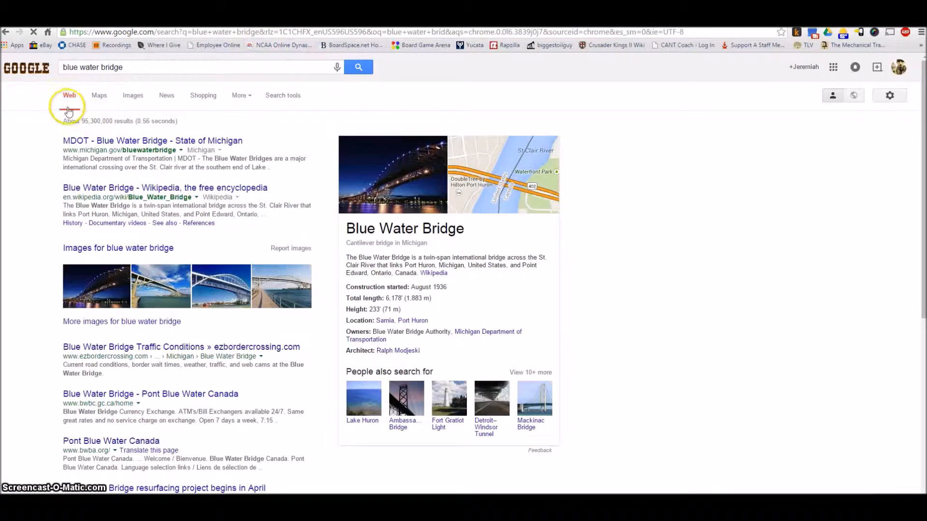
{"action": "left_click", "coordinate": [132, 95]}
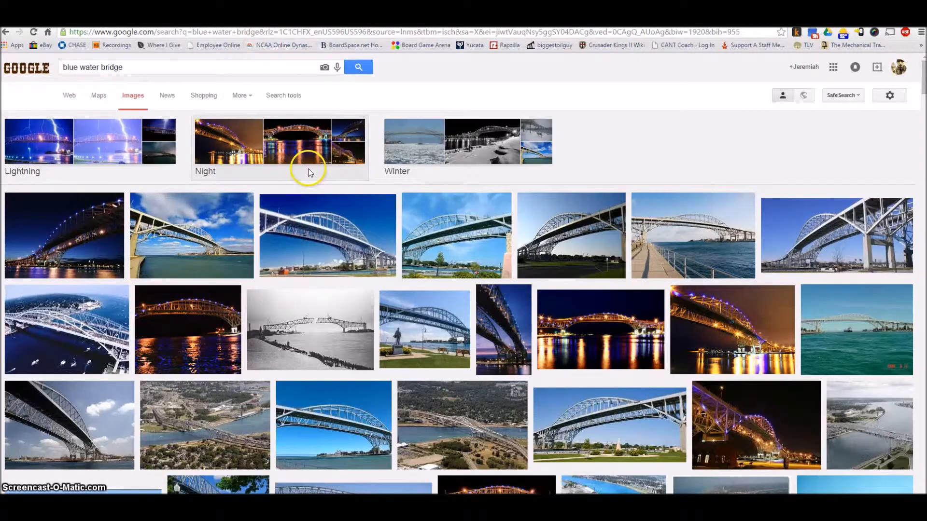
Step: Open the first Wikipedia night photo of the bridge and copy its image URL
{"action": "left_click", "coordinate": [75, 223]}
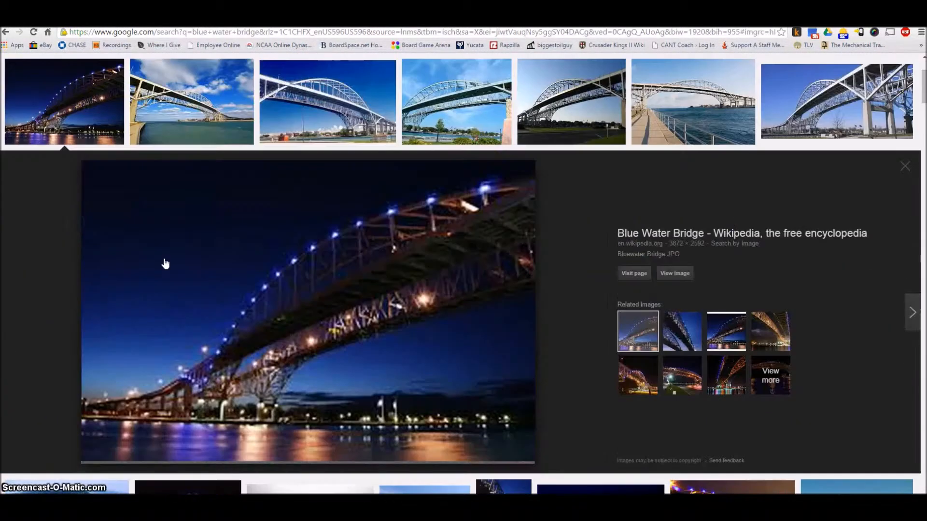
{"action": "right_click", "coordinate": [380, 290]}
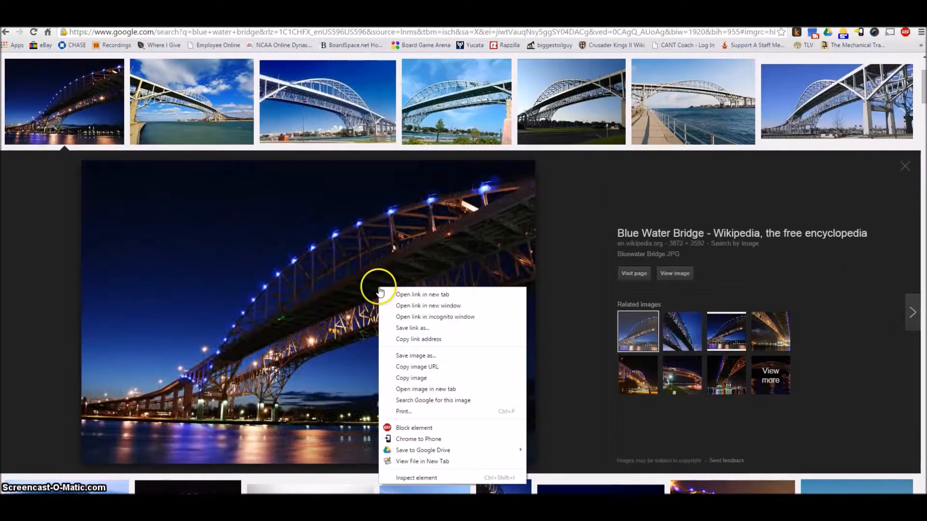
{"action": "left_click", "coordinate": [407, 369]}
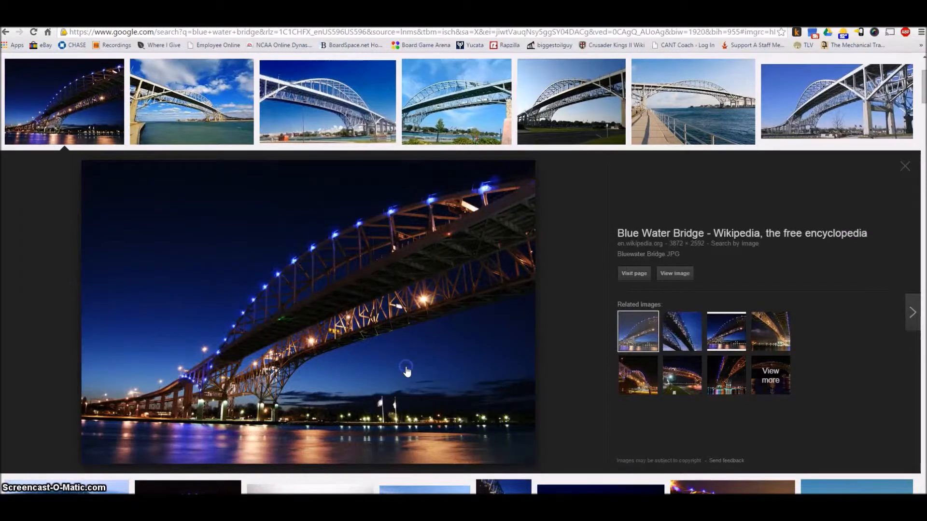
Step: Return to Tackk and import the Bluewater_Bridge.JPG image into the photo block from the copied URL
{"action": "left_click", "coordinate": [433, 22]}
{"action": "right_click", "coordinate": [366, 218]}
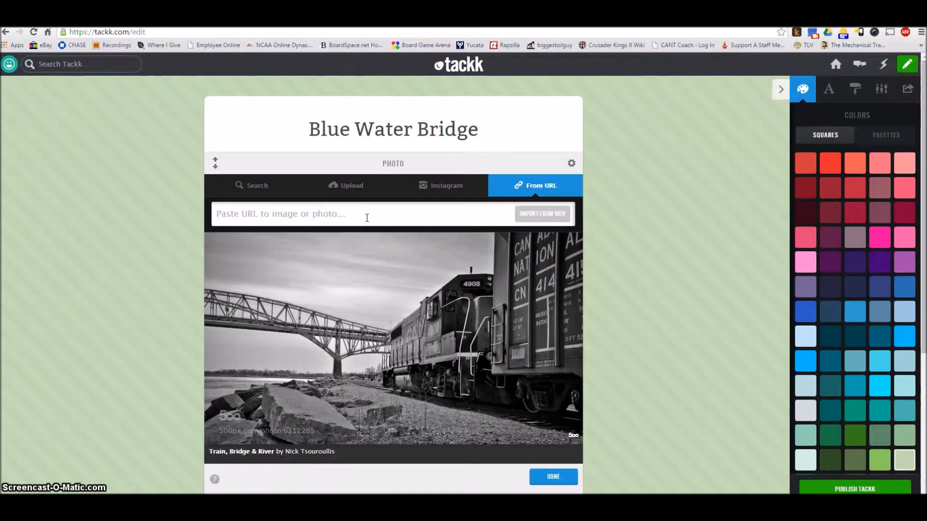
{"action": "key", "text": "ctrl+v"}
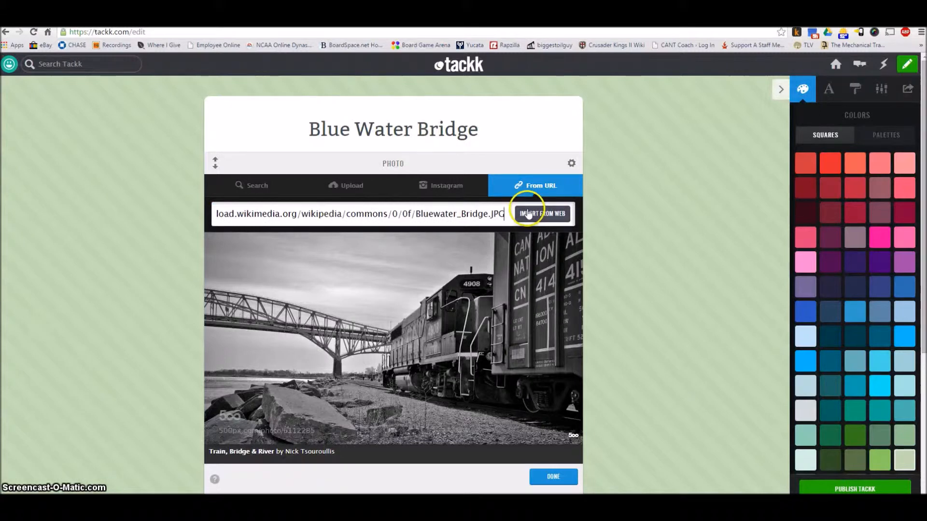
{"action": "left_click", "coordinate": [529, 215]}
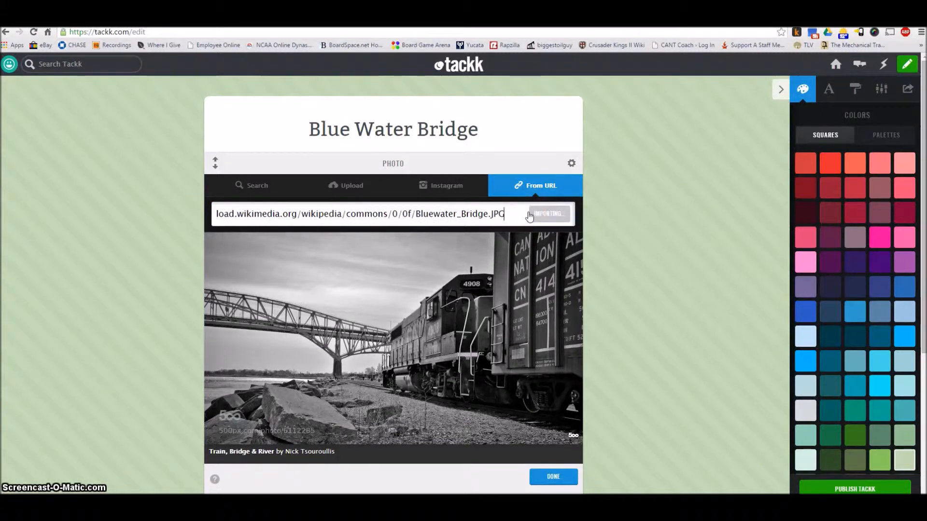
Step: Remove the train photo so only the night bridge image is used, and finish editing the photo block
{"action": "scroll", "coordinate": [643, 217], "scroll_direction": "down", "scroll_amount": 1}
{"action": "mouse_move", "coordinate": [343, 230]}
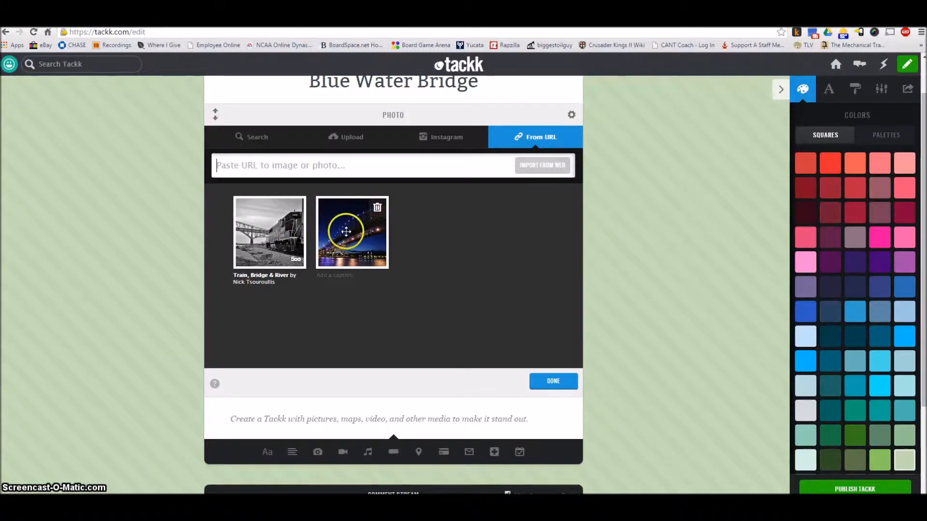
{"action": "left_click", "coordinate": [296, 208]}
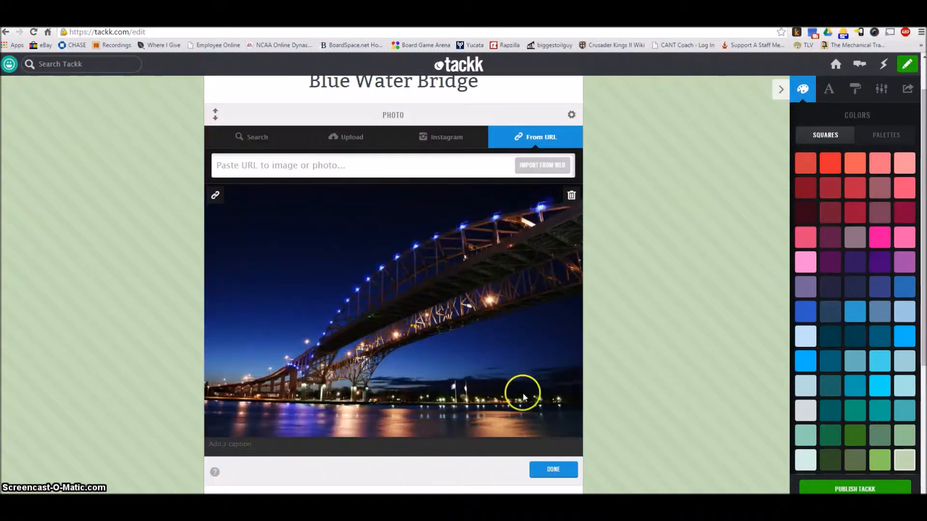
{"action": "left_click", "coordinate": [554, 420]}
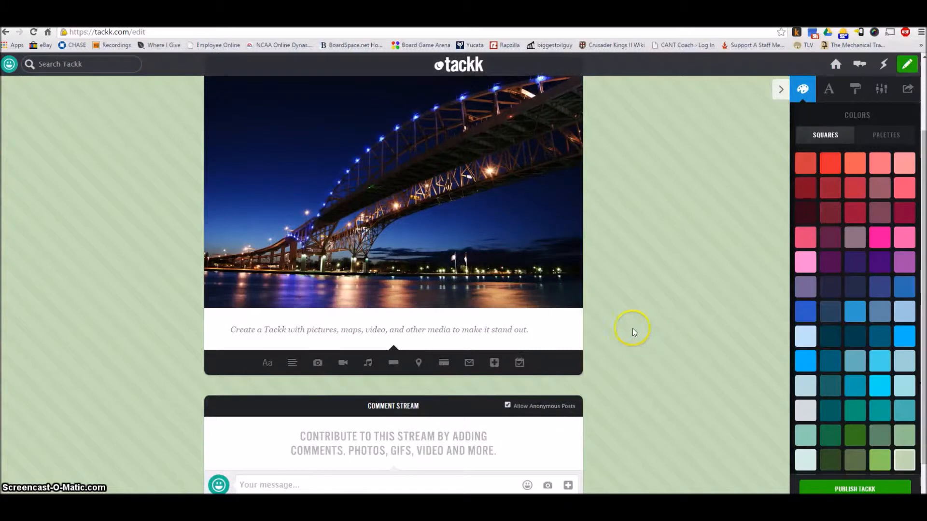
{"action": "left_click", "coordinate": [296, 330]}
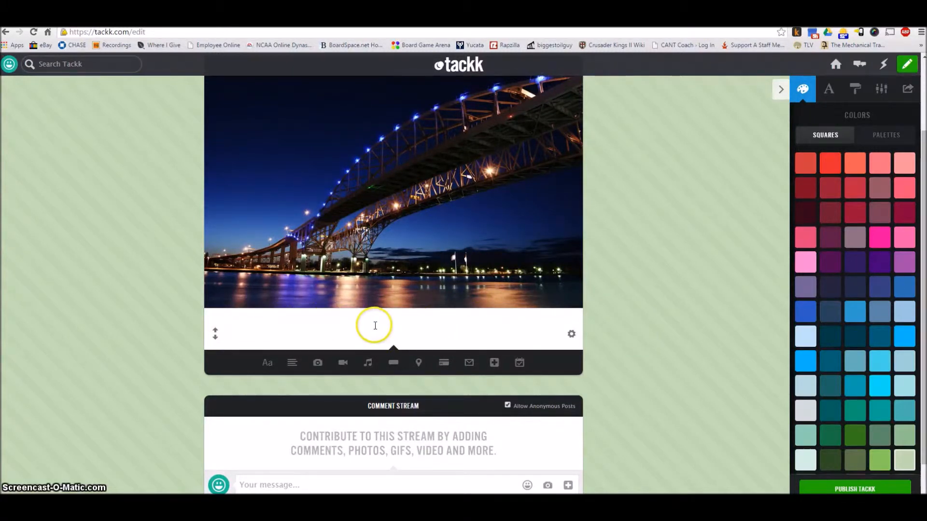
{"action": "left_click", "coordinate": [393, 319]}
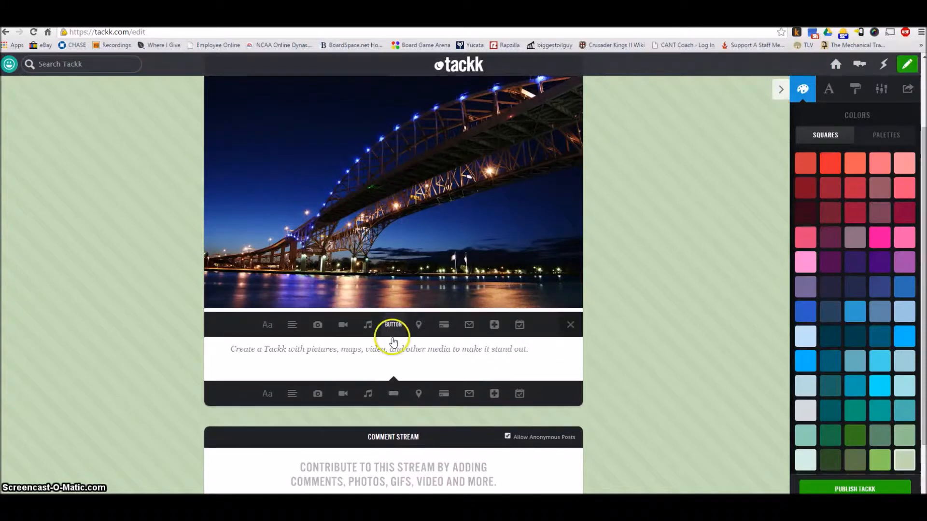
{"action": "left_click", "coordinate": [571, 324]}
Step: Write "Blue Water Bridge at night." in the text block below the photo
{"action": "left_click", "coordinate": [255, 326]}
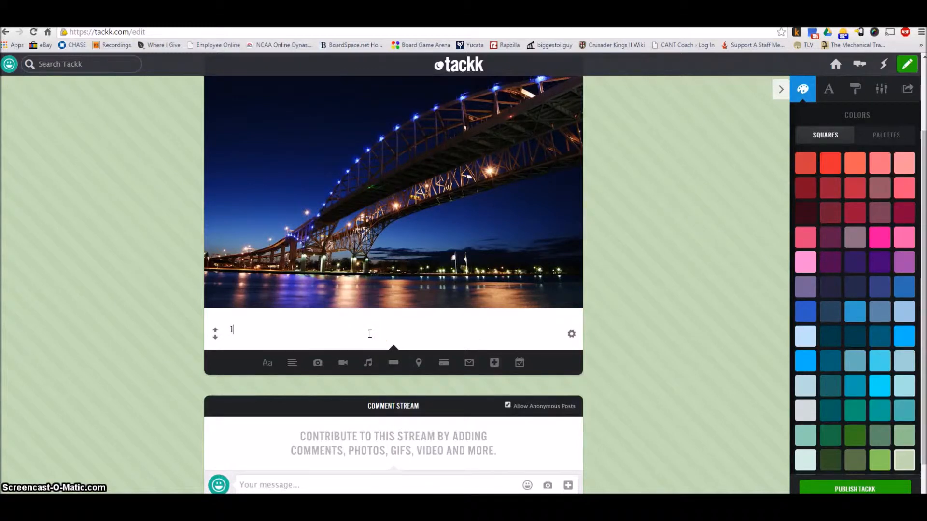
{"action": "type", "text": "Blue w"}
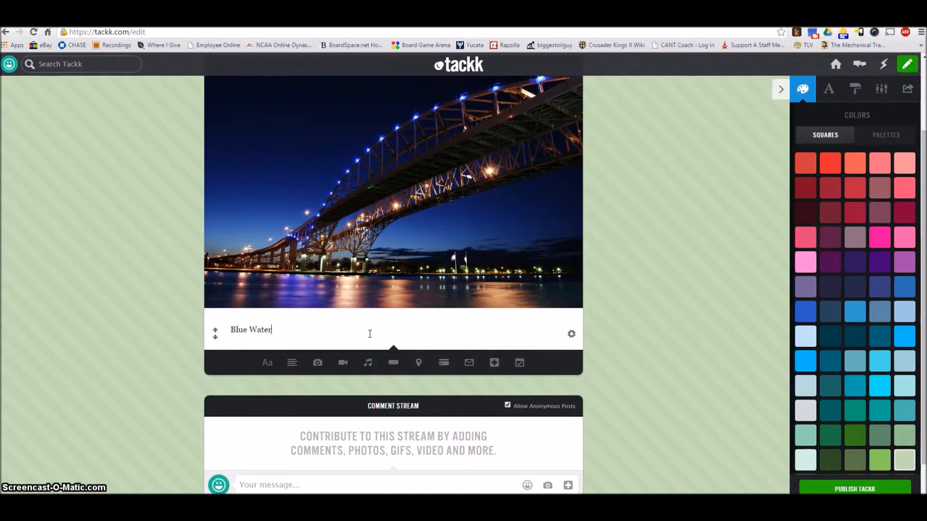
{"action": "type", "text": "ater Bridge at night."}
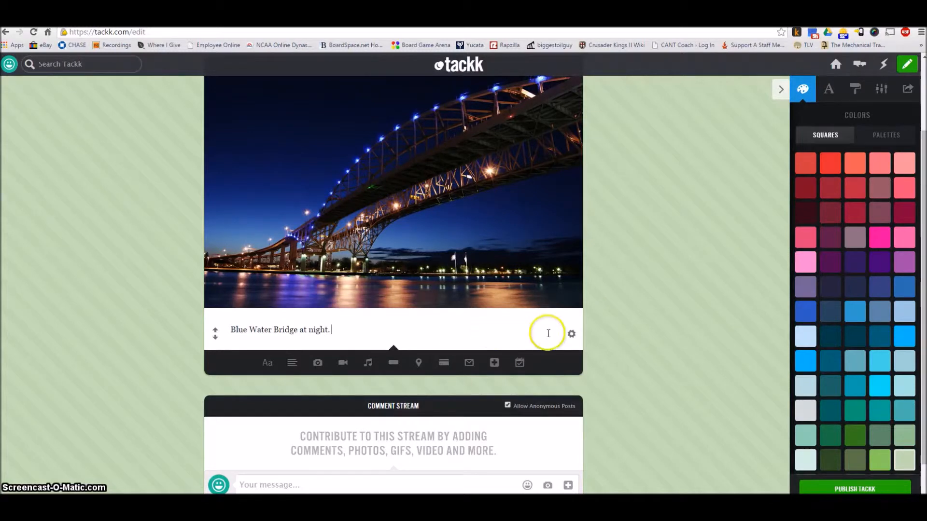
Step: Centre the text below the photo and switch its font to the monospaced typeface
{"action": "left_click", "coordinate": [571, 335]}
{"action": "left_click", "coordinate": [548, 334]}
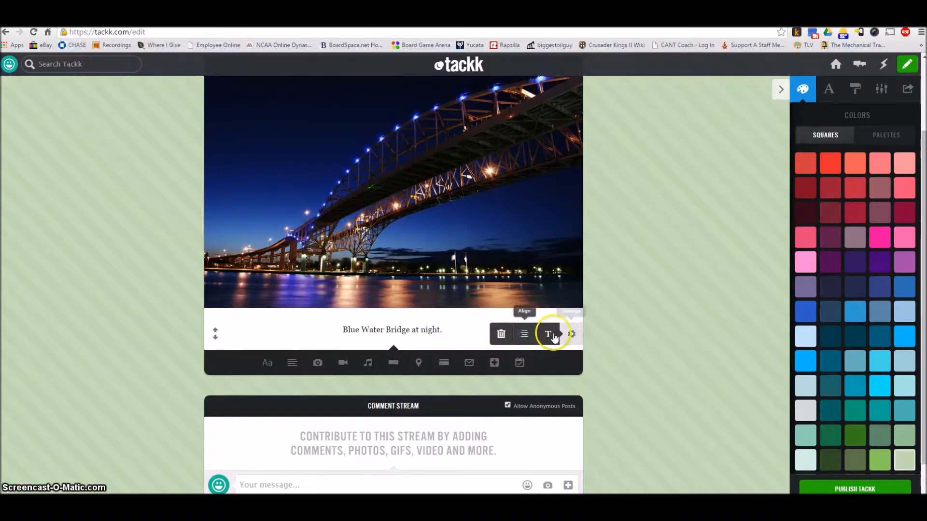
{"action": "left_click", "coordinate": [548, 335]}
{"action": "left_click", "coordinate": [549, 335]}
{"action": "left_click", "coordinate": [548, 335]}
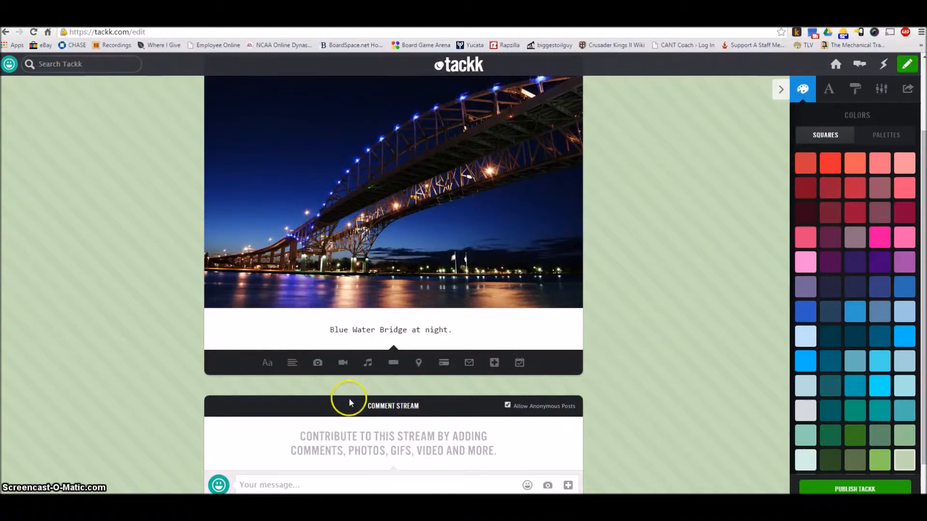
{"action": "scroll", "coordinate": [394, 396], "scroll_direction": "down", "scroll_amount": 1}
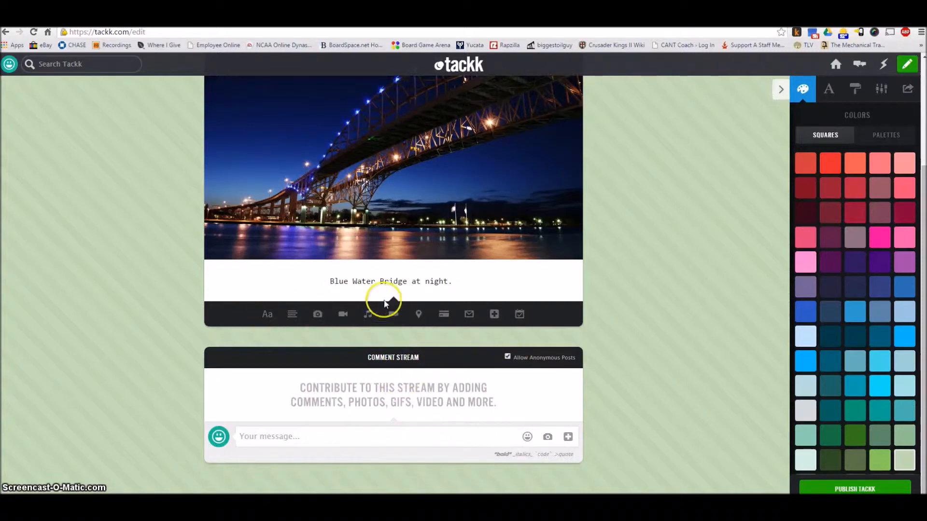
{"action": "scroll", "coordinate": [408, 164], "scroll_direction": "up", "scroll_amount": 3}
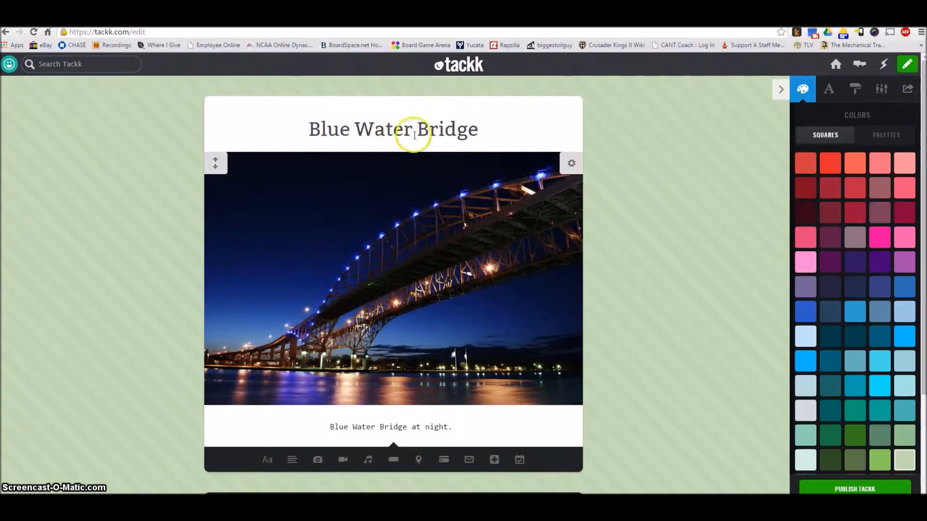
{"action": "scroll", "coordinate": [407, 209], "scroll_direction": "down", "scroll_amount": 3}
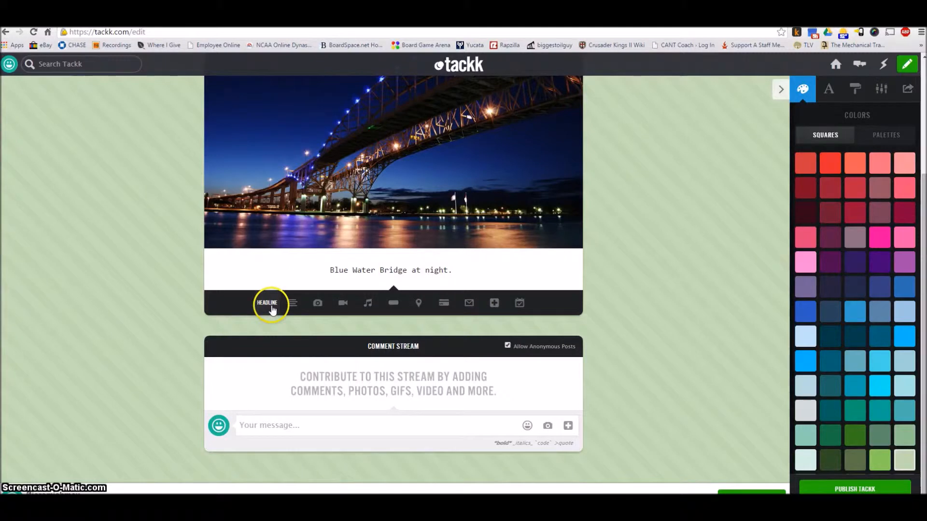
{"action": "scroll", "coordinate": [272, 309], "scroll_direction": "up", "scroll_amount": 3}
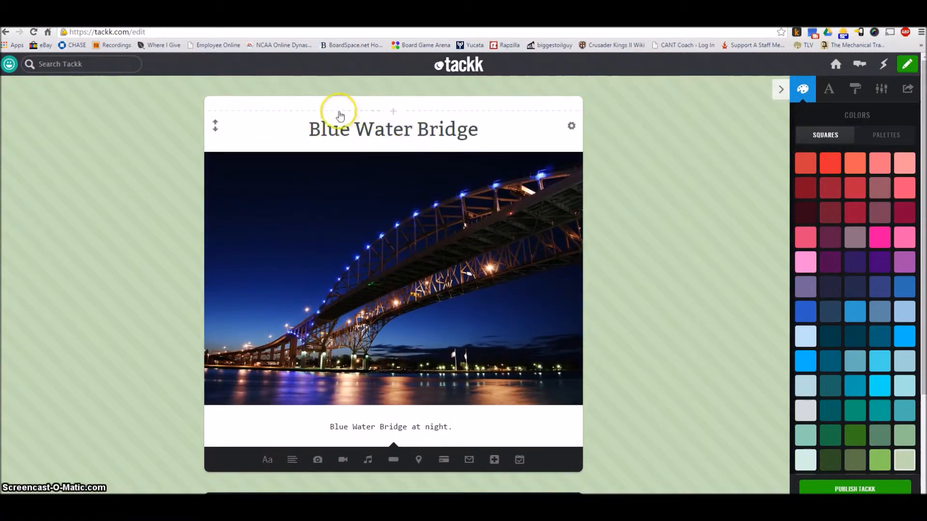
{"action": "scroll", "coordinate": [377, 179], "scroll_direction": "down", "scroll_amount": 3}
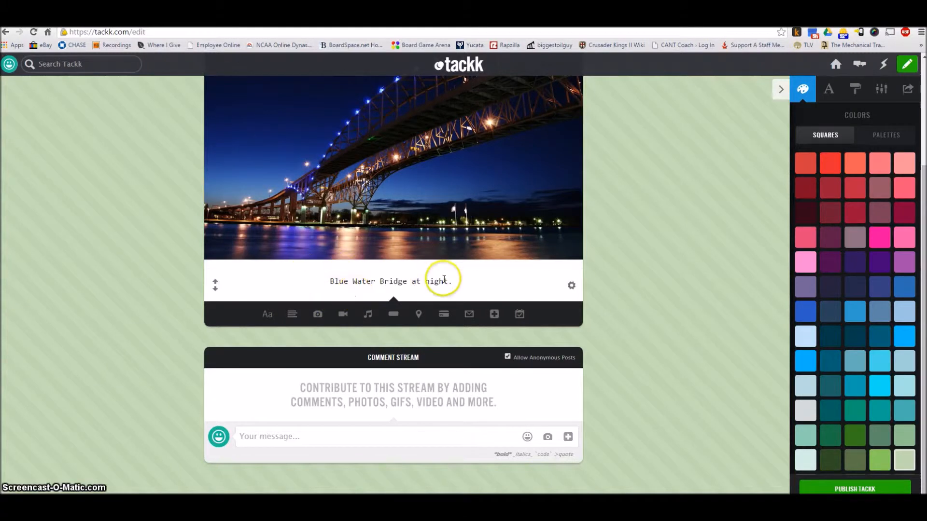
Step: Add a video block below the caption and browse the list of supported embed services, including the Fox News provider page
{"action": "scroll", "coordinate": [352, 295], "scroll_direction": "down", "scroll_amount": 1}
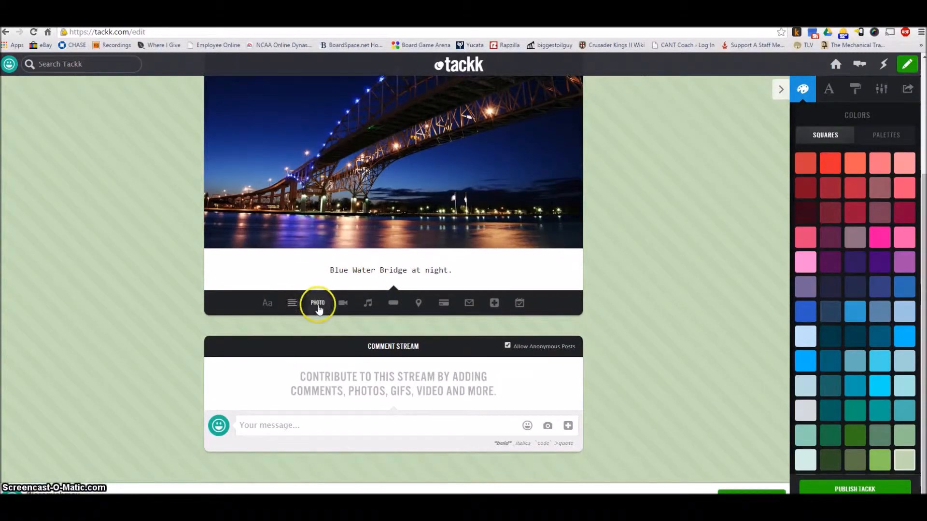
{"action": "left_click", "coordinate": [343, 305]}
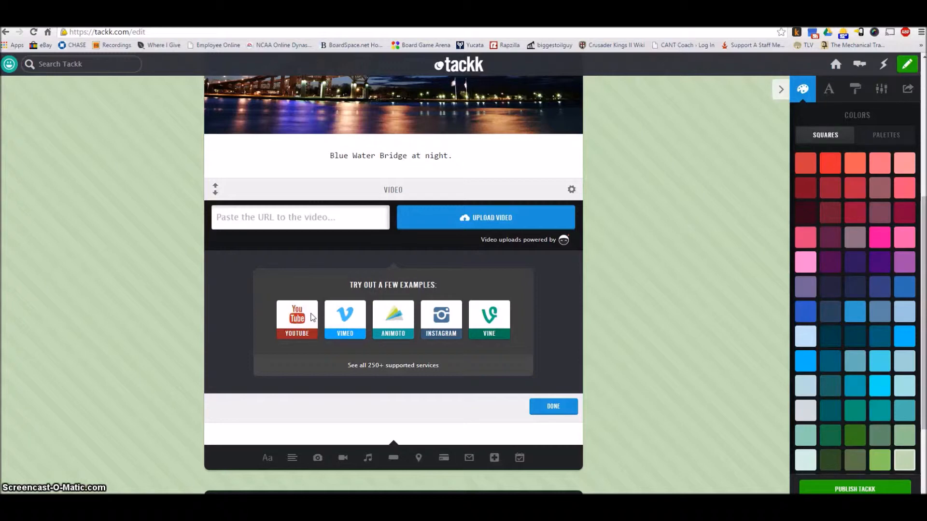
{"action": "left_click", "coordinate": [383, 366]}
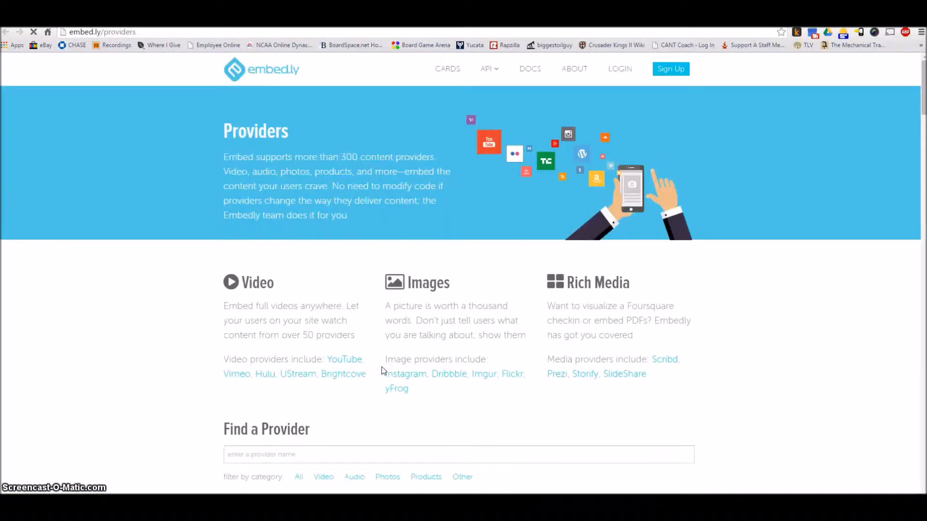
{"action": "scroll", "coordinate": [217, 276], "scroll_direction": "down", "scroll_amount": 8}
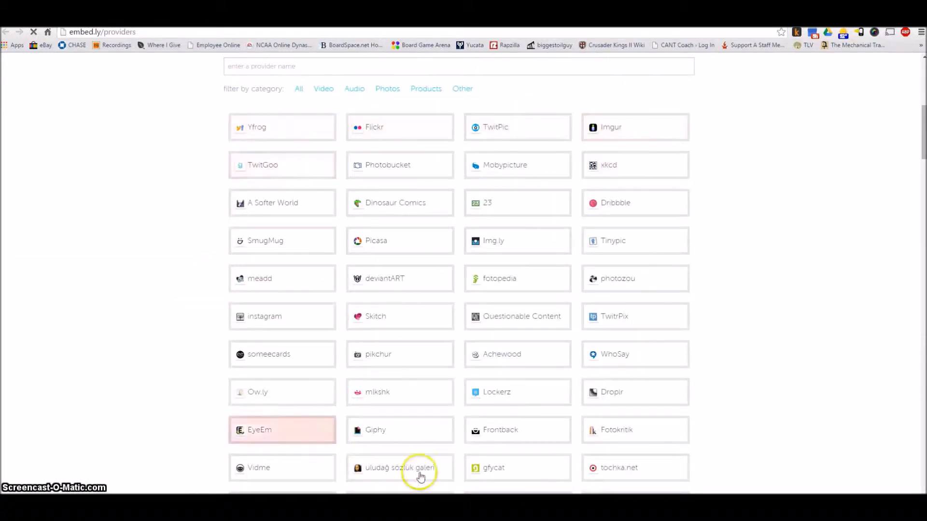
{"action": "scroll", "coordinate": [64, 275], "scroll_direction": "down", "scroll_amount": 20}
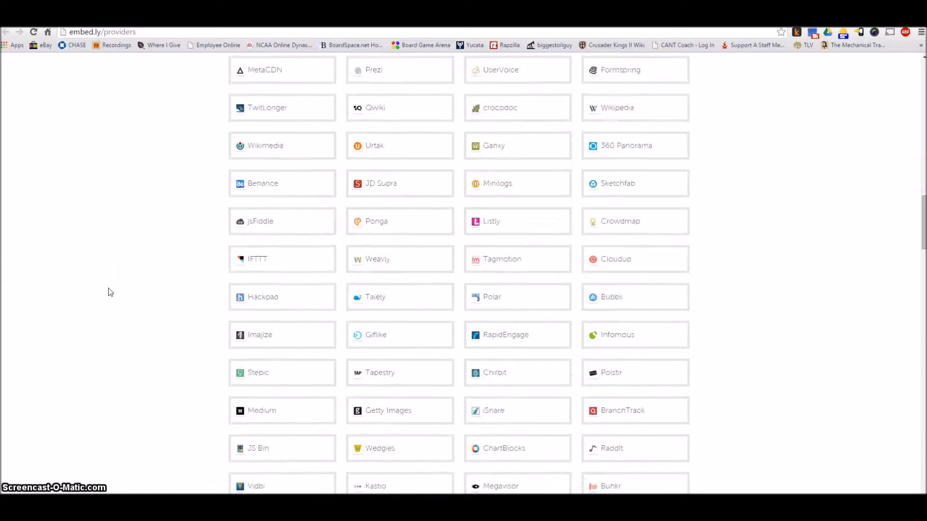
{"action": "scroll", "coordinate": [111, 292], "scroll_direction": "down", "scroll_amount": 11}
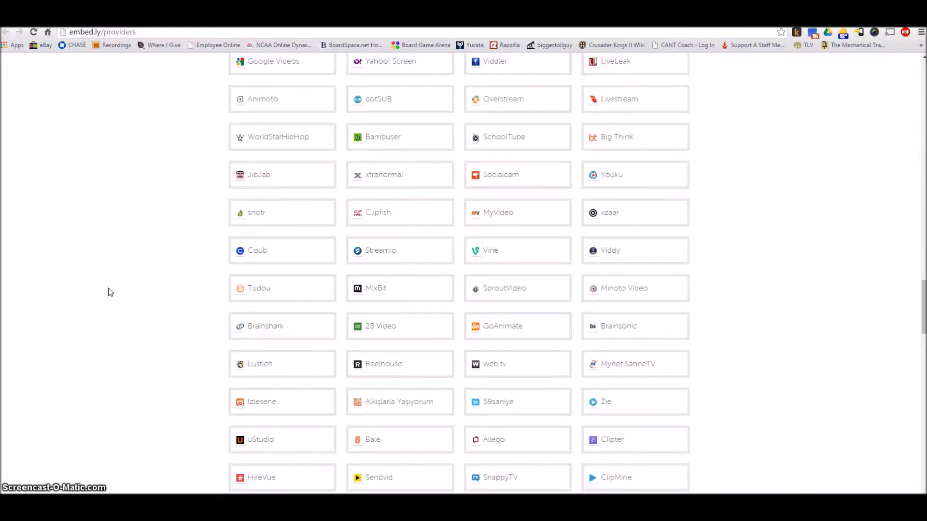
{"action": "scroll", "coordinate": [381, 265], "scroll_direction": "down", "scroll_amount": 20}
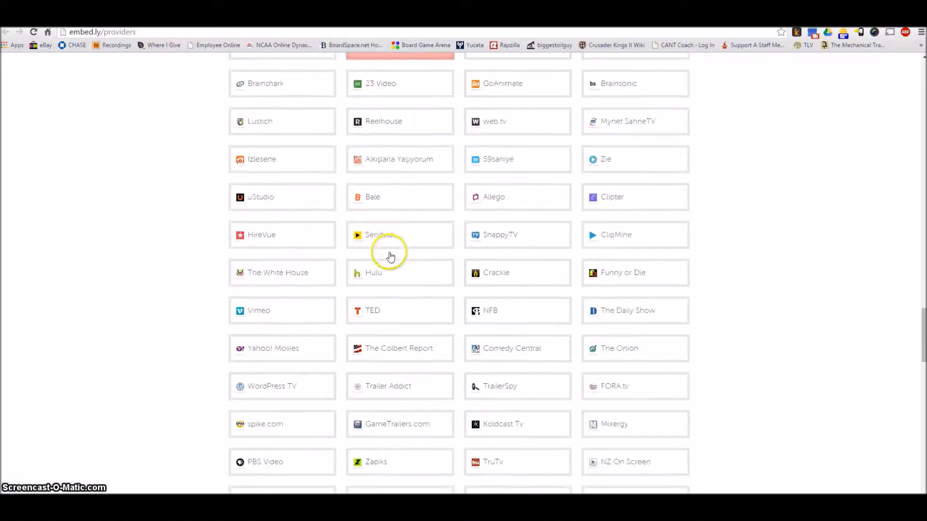
{"action": "scroll", "coordinate": [381, 265], "scroll_direction": "down", "scroll_amount": 3}
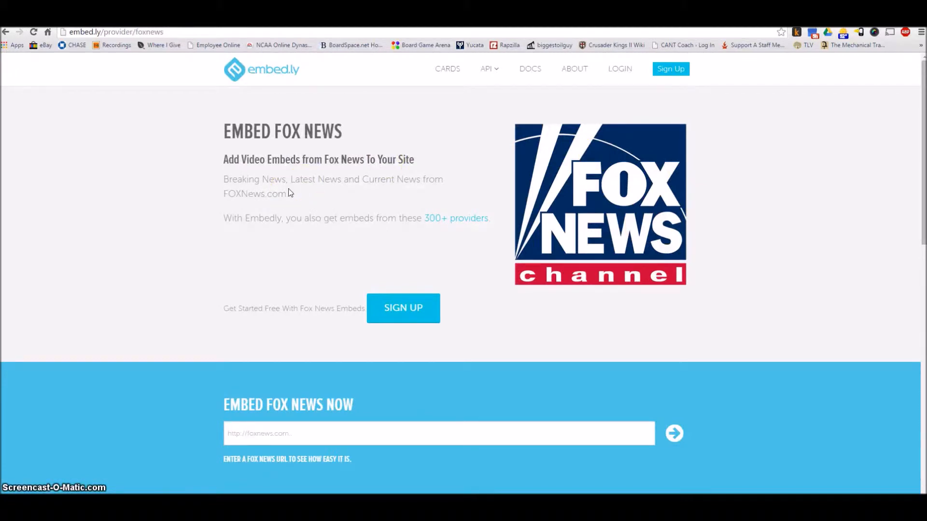
{"action": "key", "text": "ctrl+w"}
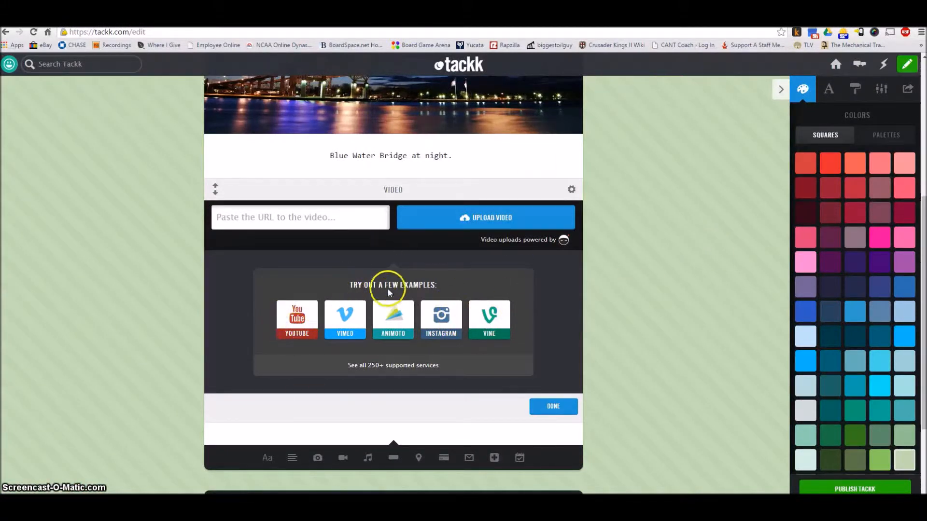
Step: Delete the empty video block below the caption
{"action": "mouse_move", "coordinate": [571, 189]}
{"action": "left_click", "coordinate": [504, 189]}
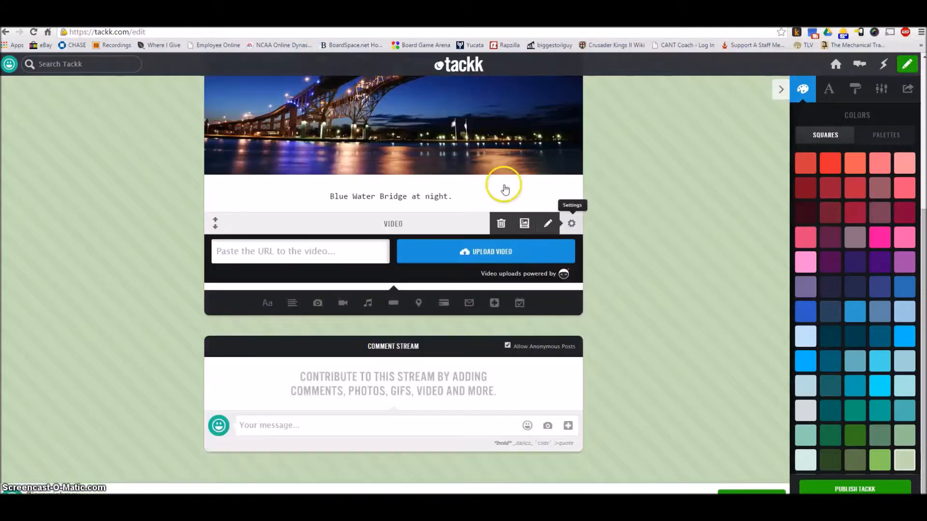
Step: Add a button block below the caption and label the button "Bridge Traffic Camera"
{"action": "left_click", "coordinate": [393, 304]}
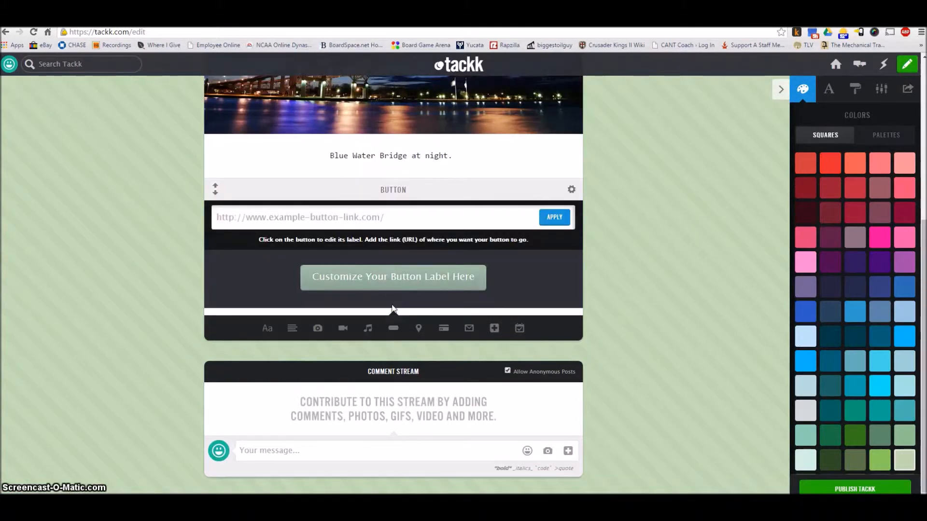
{"action": "left_click", "coordinate": [396, 277]}
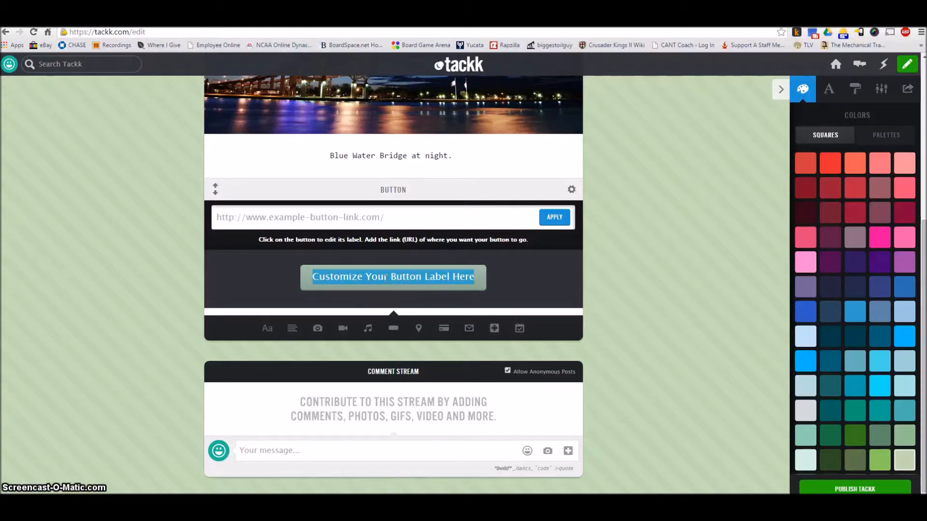
{"action": "type", "text": "BRi"}
{"action": "key", "text": "BackSpace"}
{"action": "key", "text": "BackSpace"}
{"action": "type", "text": "ridge Tra"}
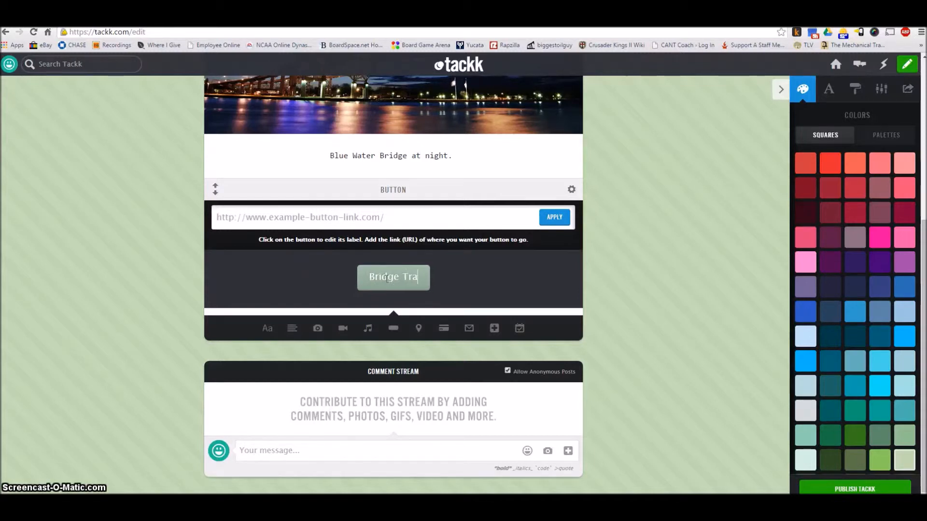
{"action": "type", "text": "ffic Camera"}
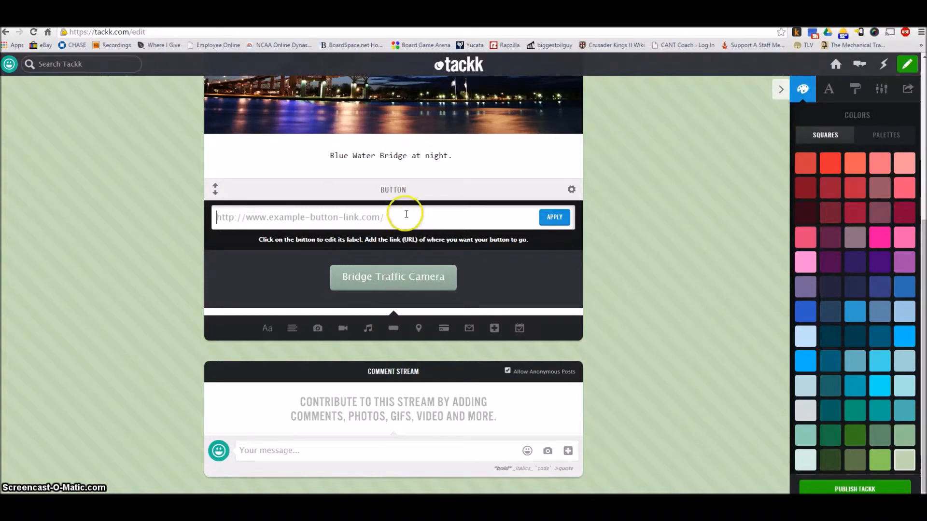
{"action": "left_click", "coordinate": [390, 221]}
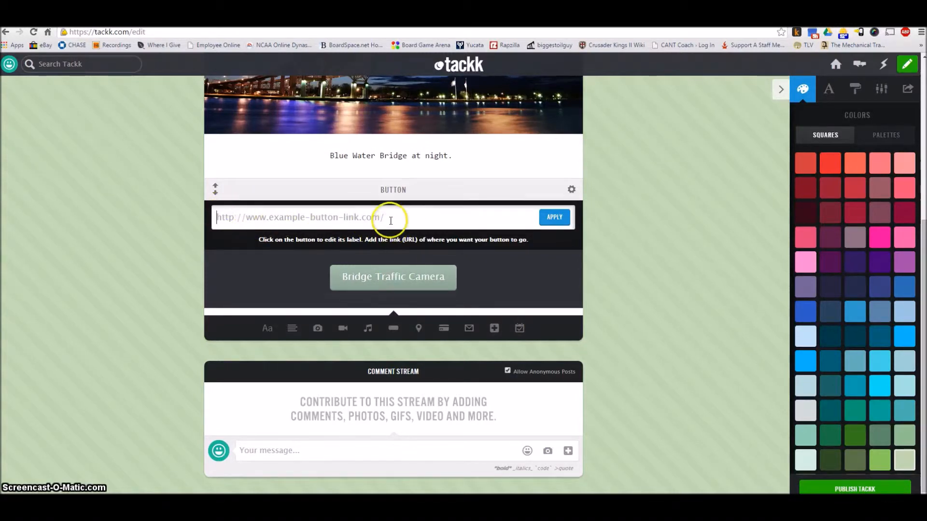
{"action": "left_click", "coordinate": [554, 216]}
{"action": "left_click", "coordinate": [394, 275]}
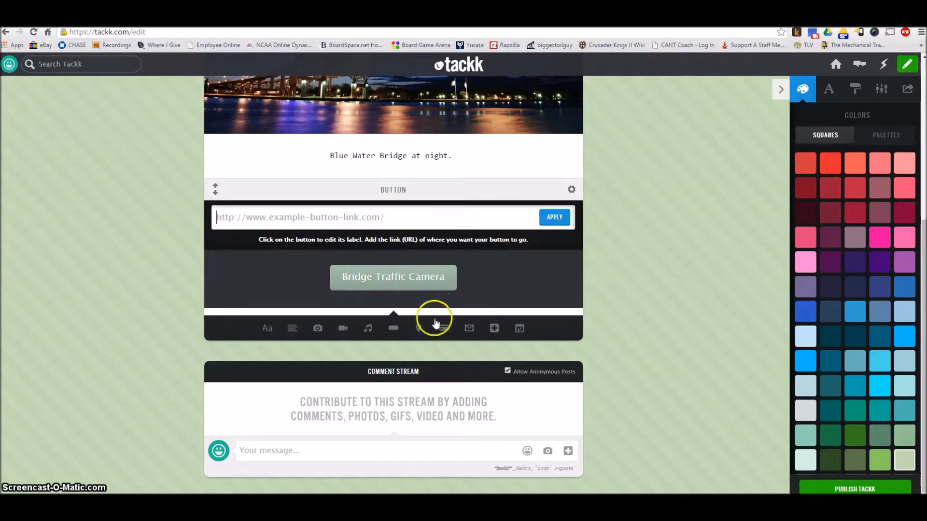
Step: Add a map block below the button block and delete it again
{"action": "left_click", "coordinate": [417, 329]}
{"action": "scroll", "coordinate": [414, 326], "scroll_direction": "down", "scroll_amount": 3}
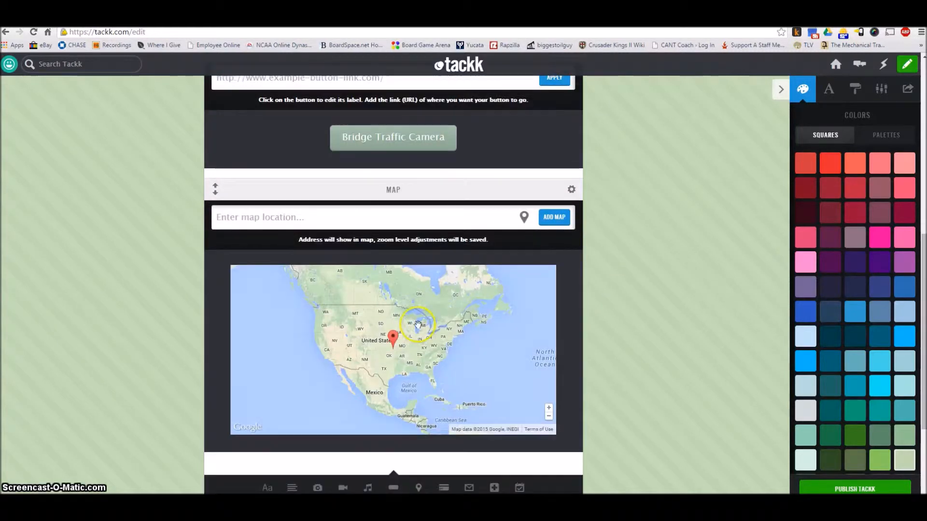
{"action": "left_click", "coordinate": [473, 274]}
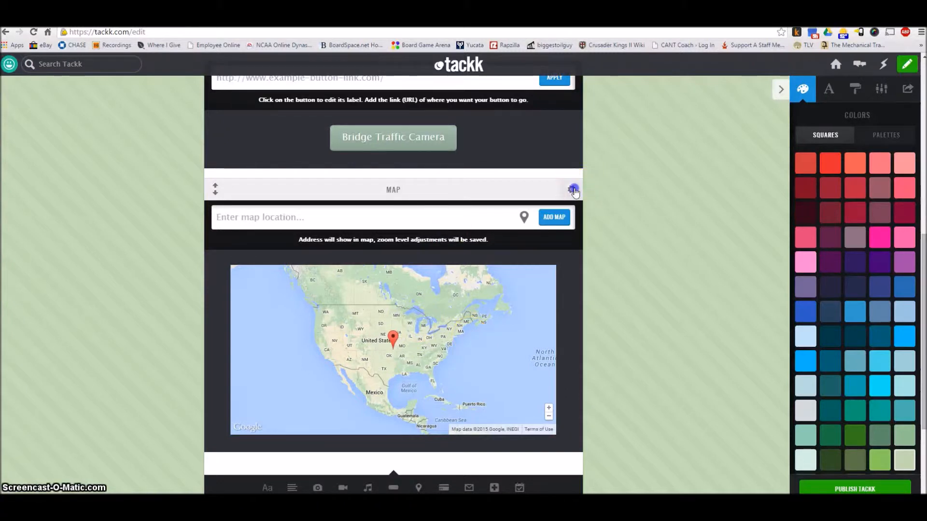
{"action": "left_click", "coordinate": [502, 187]}
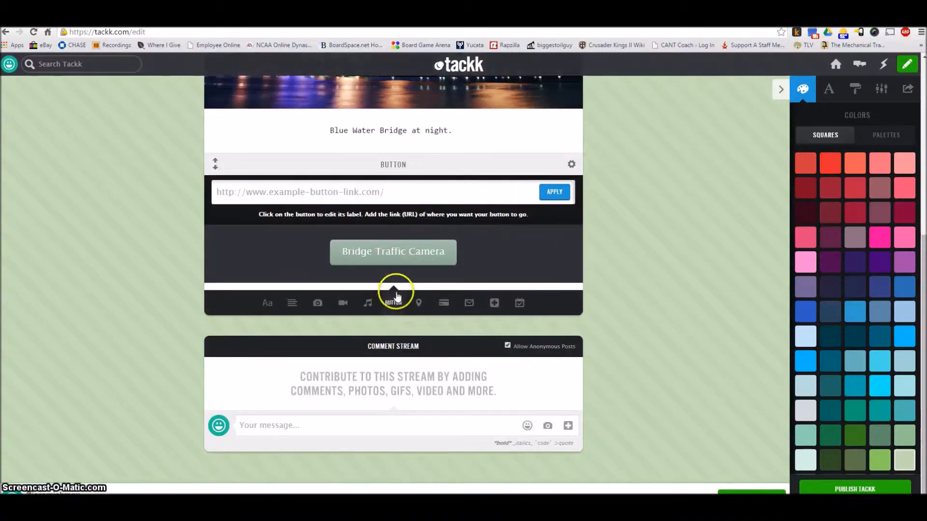
Step: Recolour the "Bridge Traffic Camera" button dark grey-green and give it the fully rounded shape
{"action": "left_click", "coordinate": [554, 192]}
{"action": "left_click", "coordinate": [524, 164]}
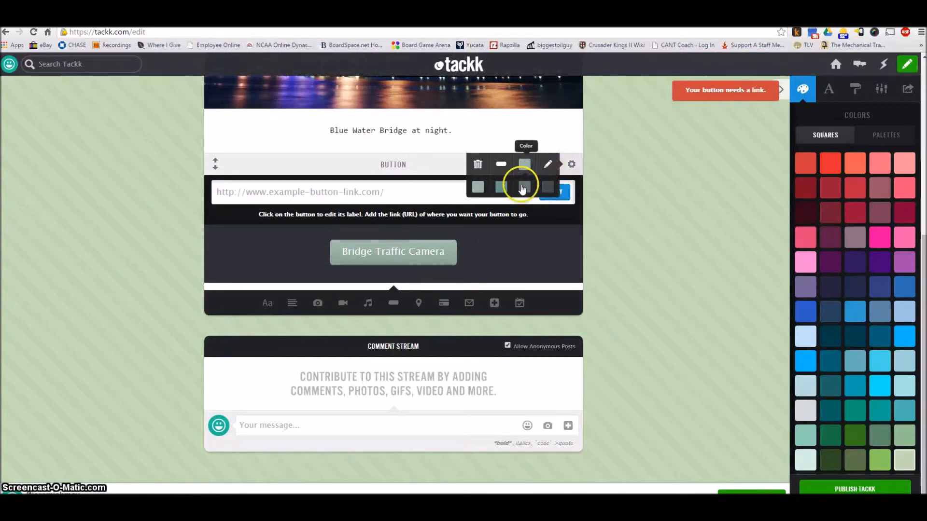
{"action": "left_click", "coordinate": [526, 187]}
{"action": "left_click", "coordinate": [548, 165]}
{"action": "left_click", "coordinate": [501, 164]}
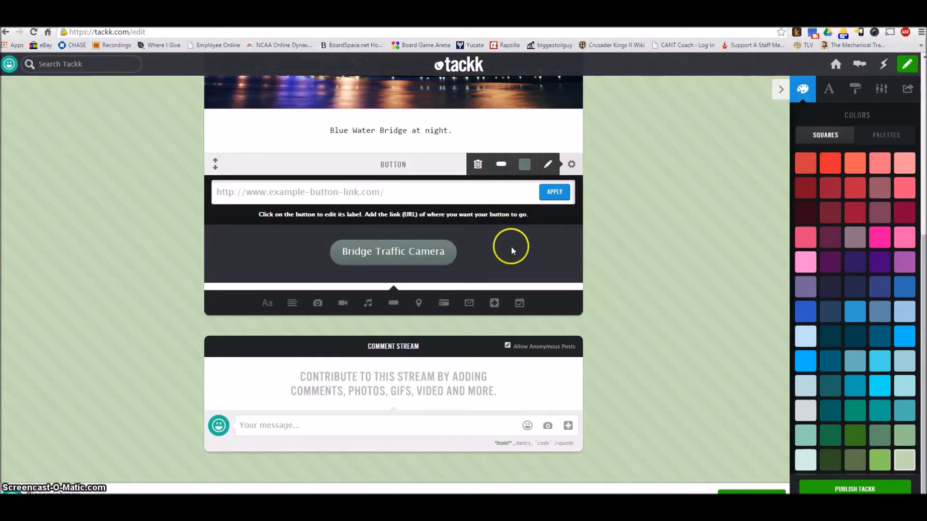
Step: Add a money block for selling items below the button block and delete it again
{"action": "left_click", "coordinate": [443, 304]}
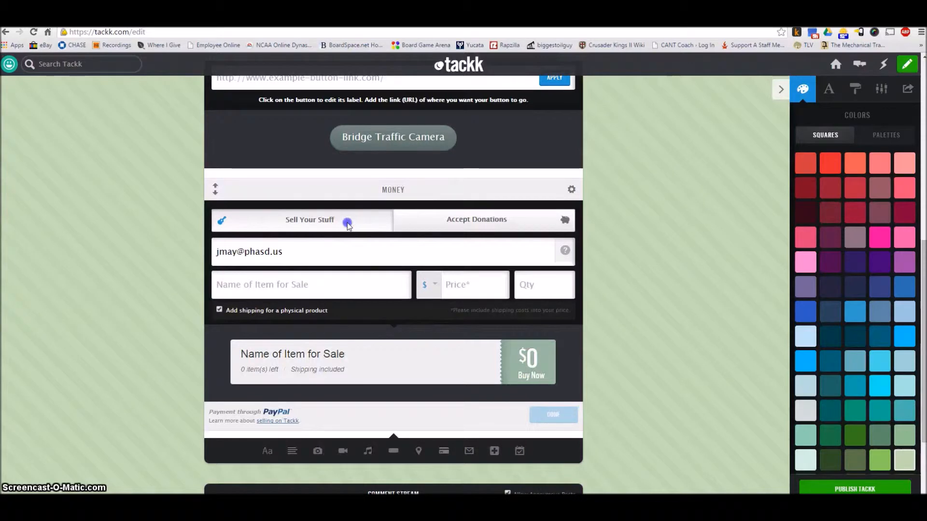
{"action": "mouse_move", "coordinate": [572, 194]}
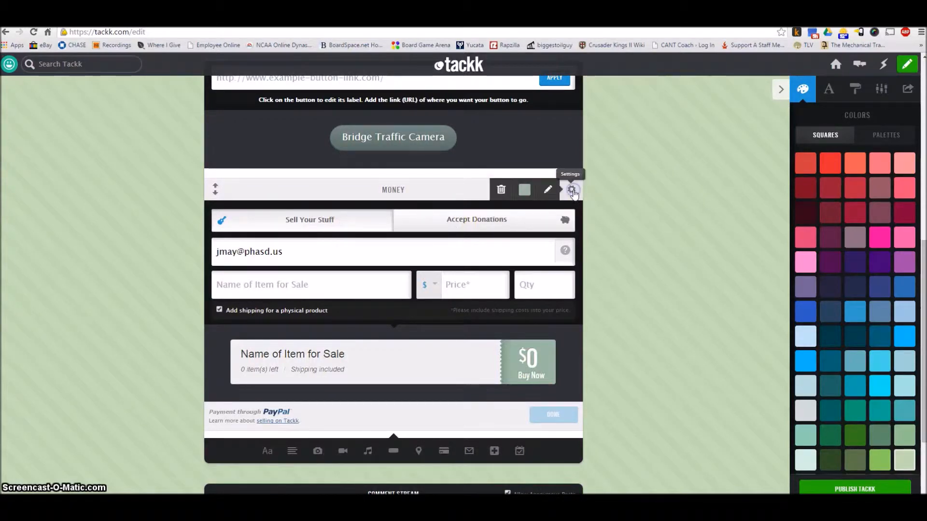
{"action": "left_click", "coordinate": [501, 191]}
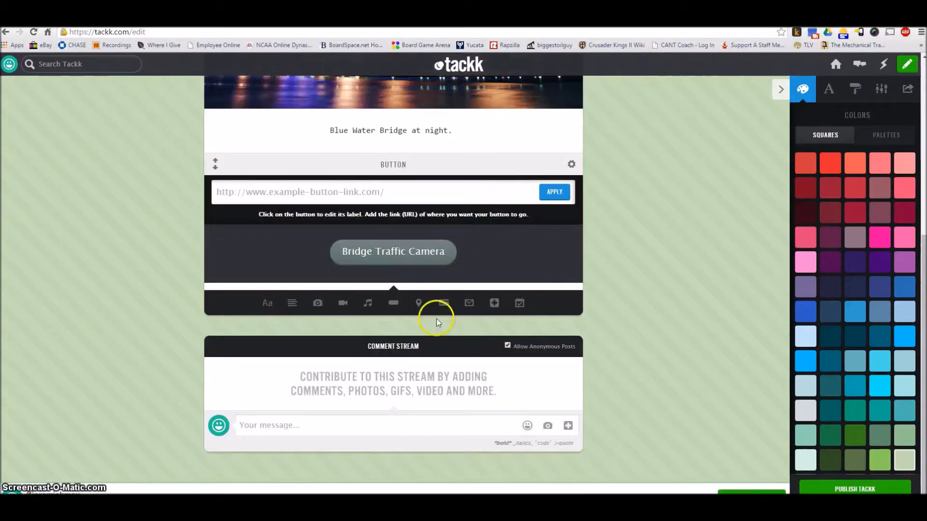
Step: Add a contact form block below the button block and remove it again
{"action": "left_click", "coordinate": [469, 304]}
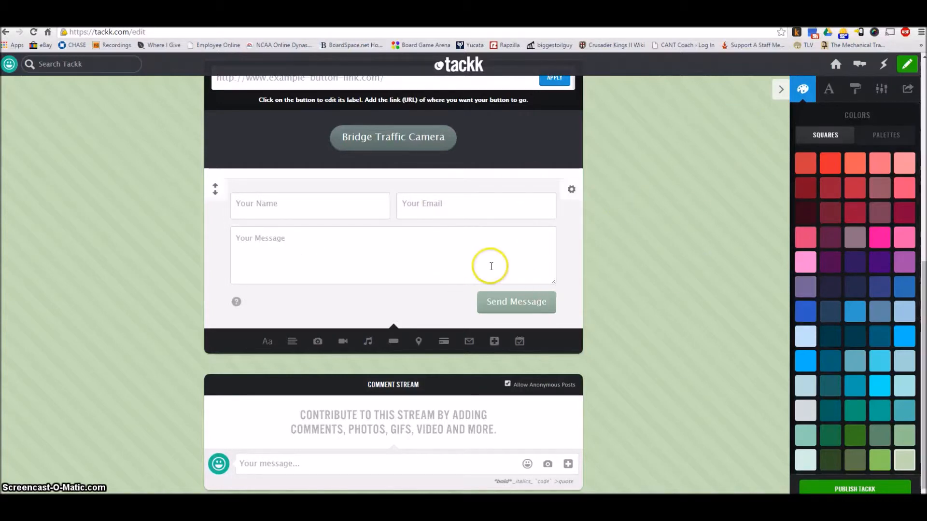
{"action": "left_click", "coordinate": [572, 191]}
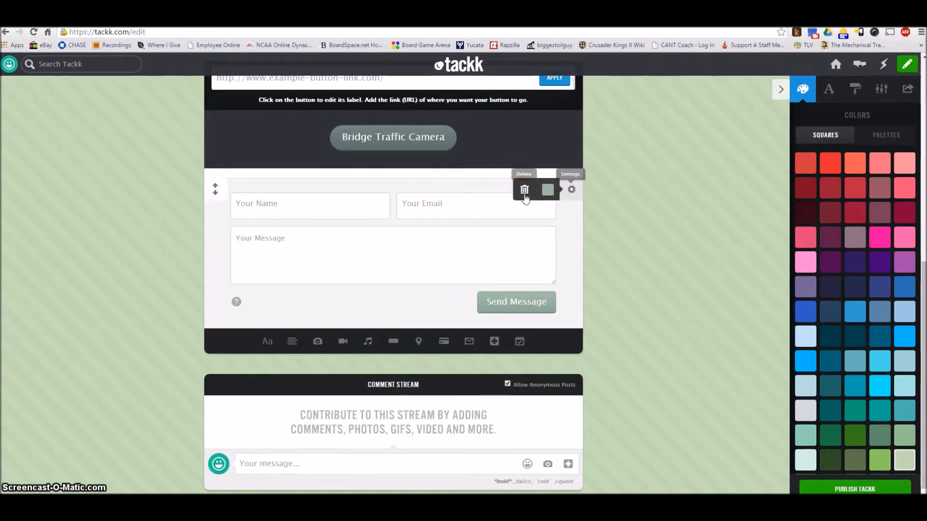
{"action": "left_click", "coordinate": [525, 193]}
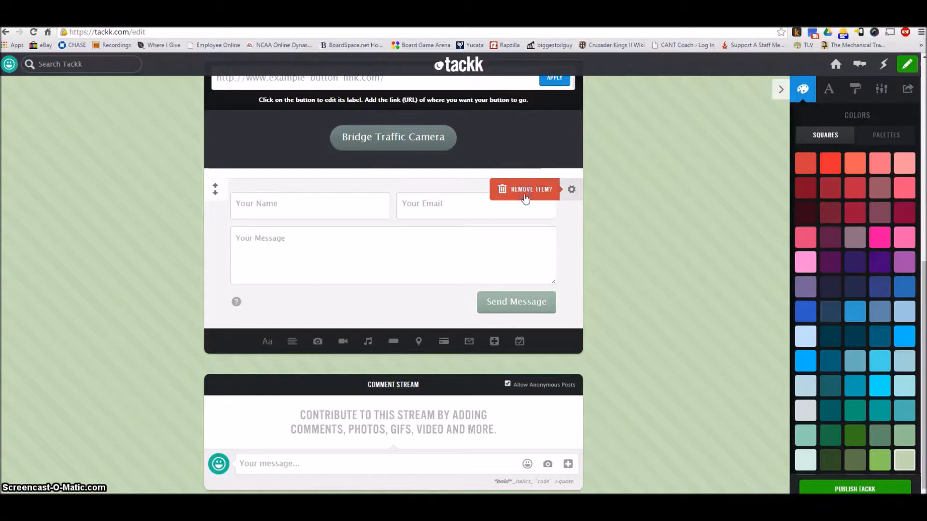
{"action": "left_click", "coordinate": [525, 190]}
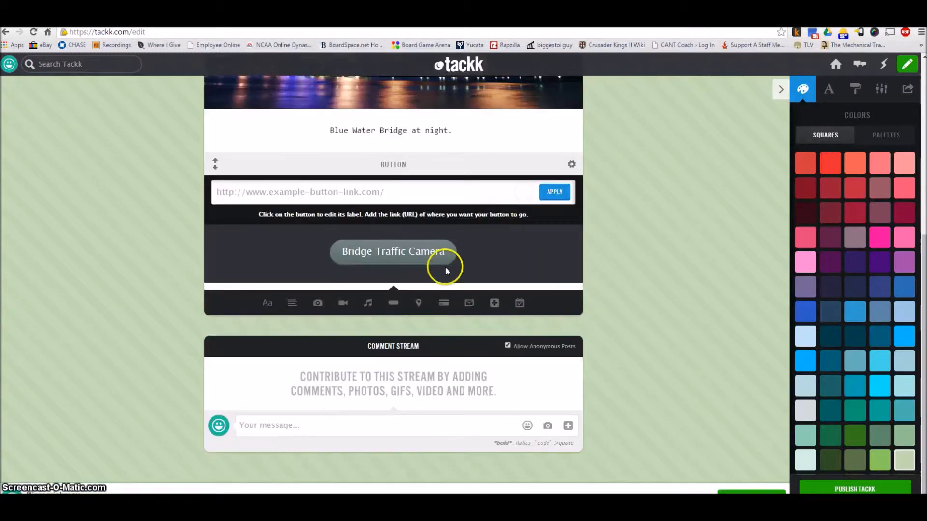
Step: Add a media embed block below the button block and delete it without embedding anything
{"action": "left_click", "coordinate": [519, 303]}
{"action": "left_click", "coordinate": [493, 303]}
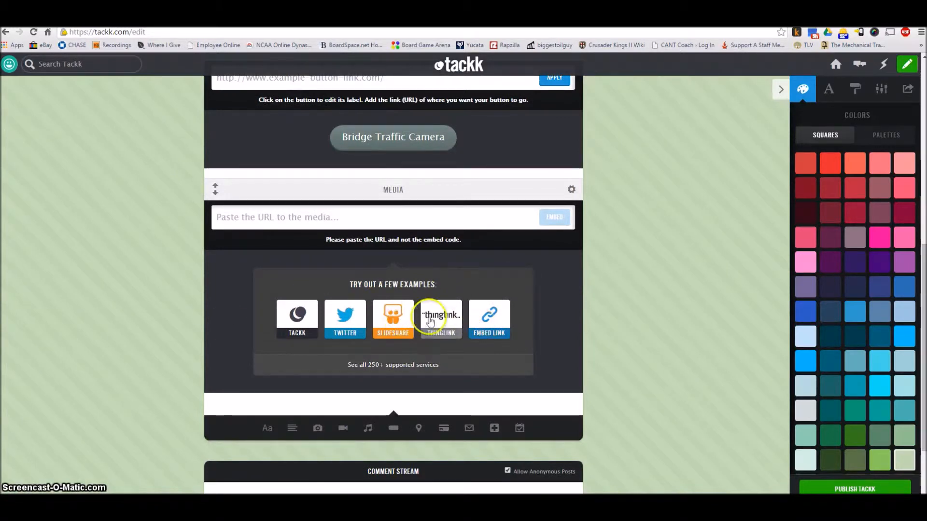
{"action": "left_click", "coordinate": [571, 189]}
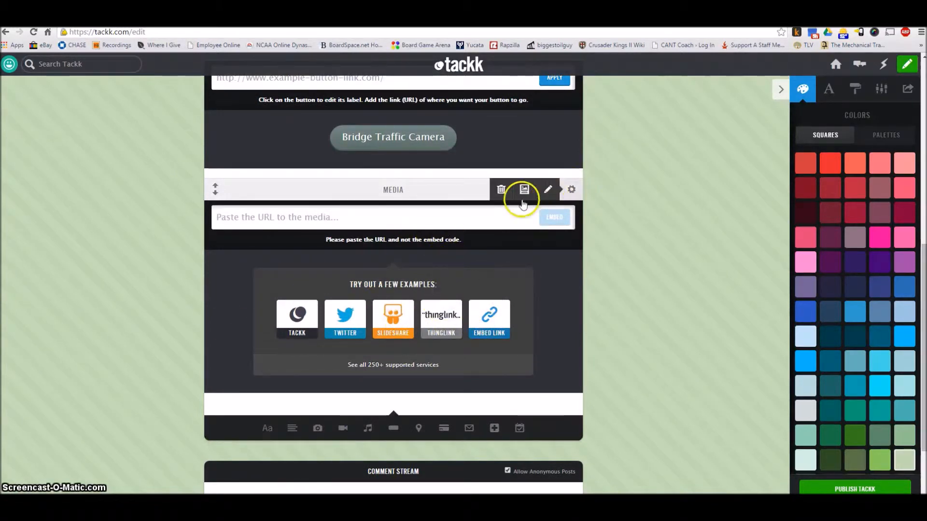
{"action": "left_click", "coordinate": [501, 190]}
Step: Add an RSVP block below the button block and remove it again
{"action": "left_click", "coordinate": [520, 303]}
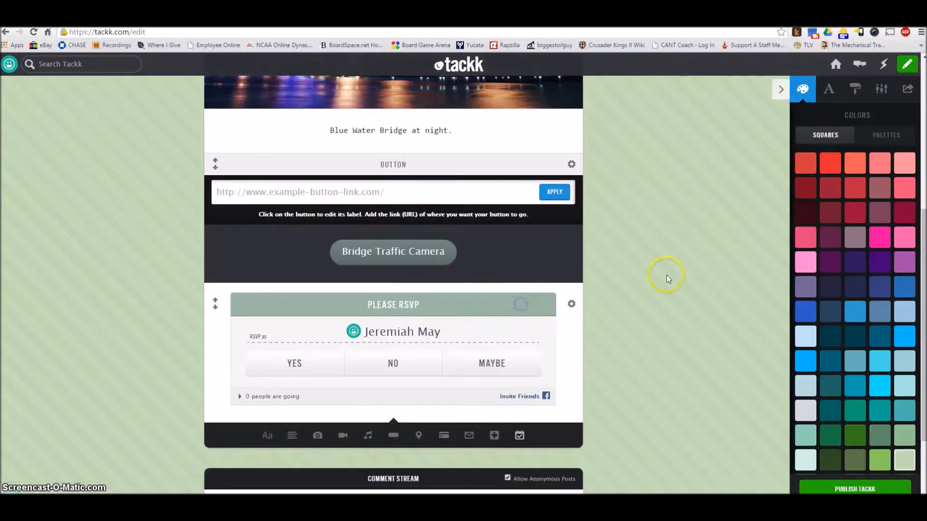
{"action": "scroll", "coordinate": [668, 279], "scroll_direction": "down", "scroll_amount": 3}
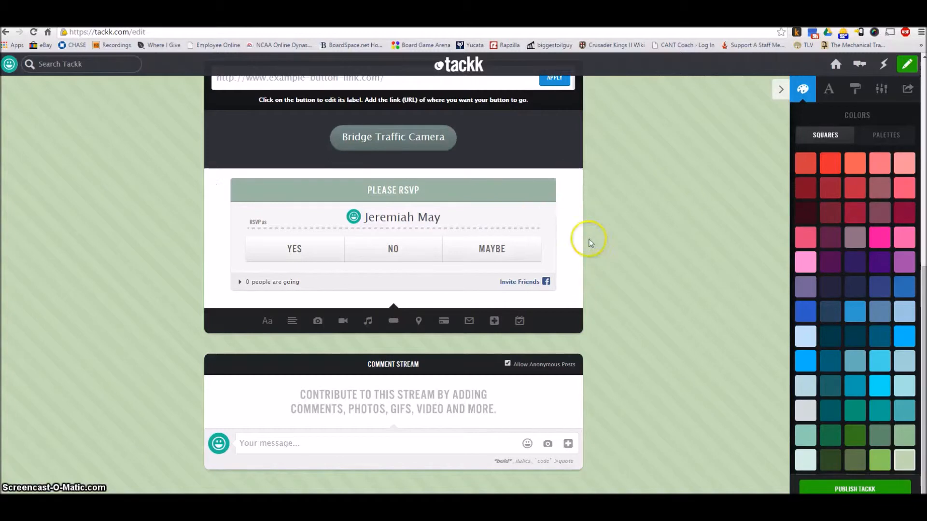
{"action": "left_click", "coordinate": [520, 189]}
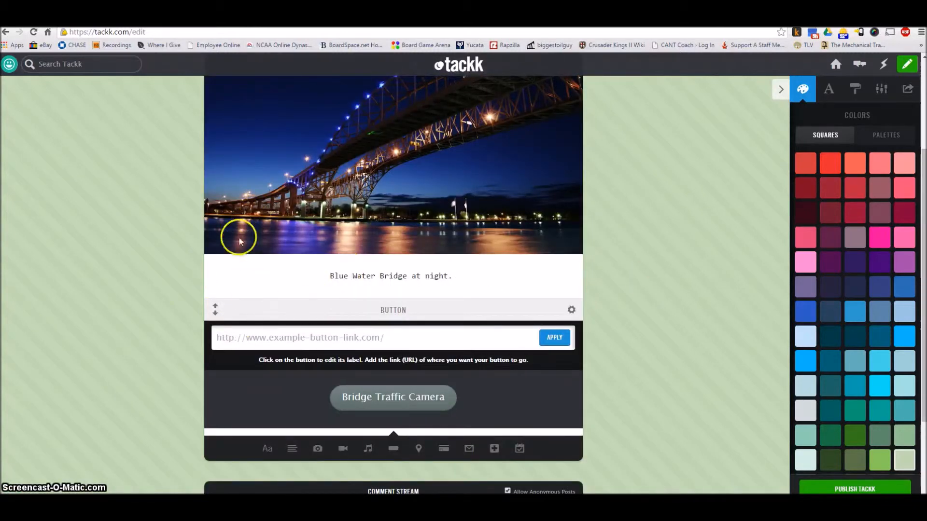
{"action": "left_click", "coordinate": [215, 306]}
{"action": "left_click", "coordinate": [216, 311]}
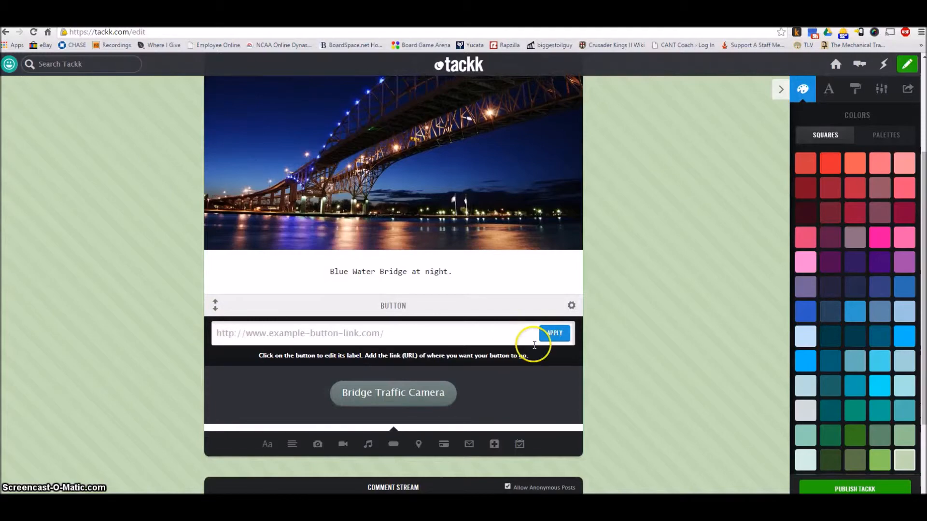
{"action": "scroll", "coordinate": [725, 374], "scroll_direction": "up", "scroll_amount": 3}
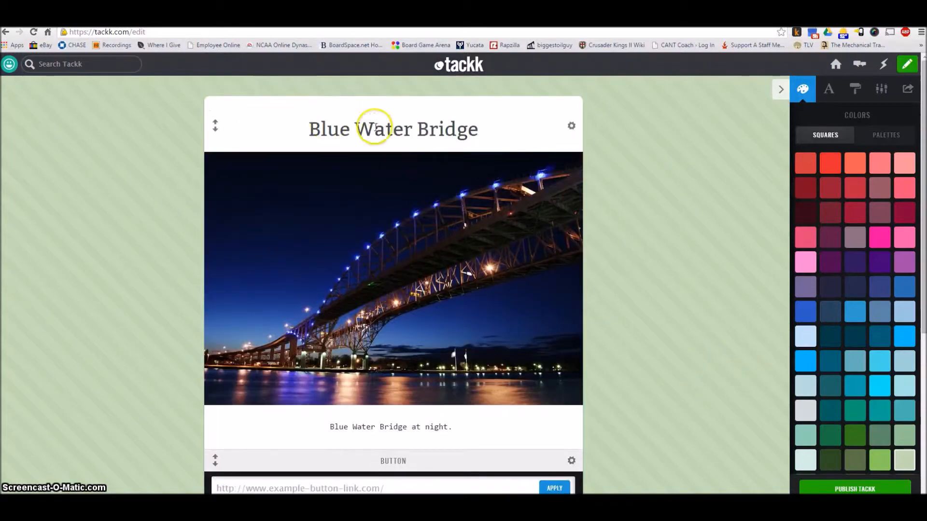
{"action": "scroll", "coordinate": [375, 124], "scroll_direction": "down", "scroll_amount": 6}
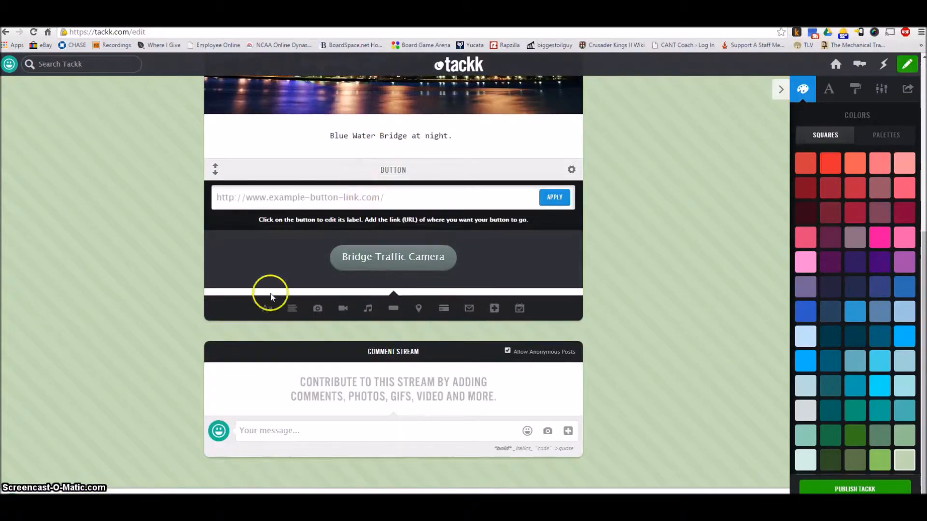
{"action": "scroll", "coordinate": [294, 139], "scroll_direction": "up", "scroll_amount": 6}
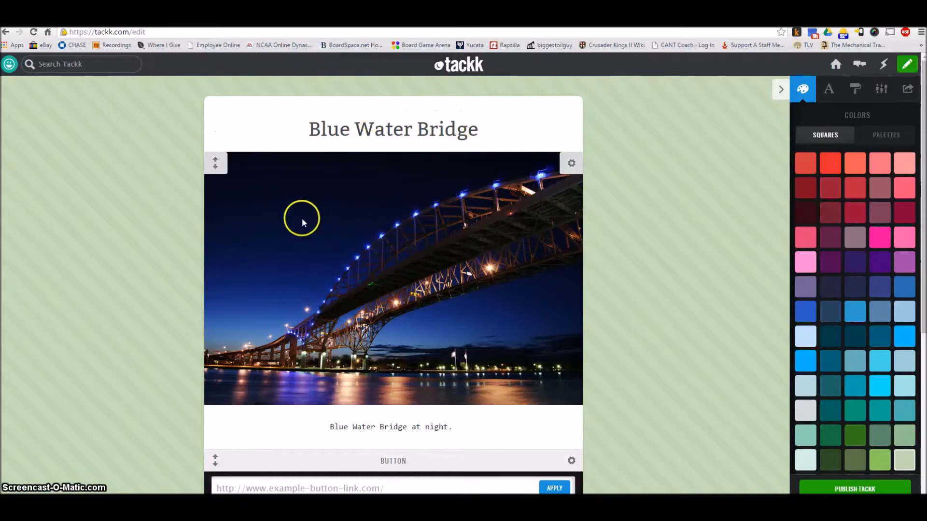
{"action": "scroll", "coordinate": [318, 218], "scroll_direction": "down", "scroll_amount": 6}
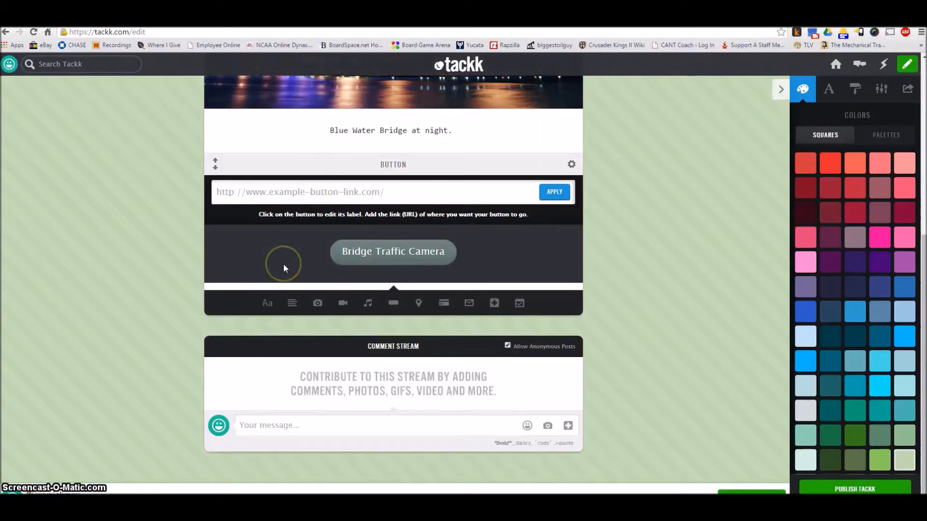
{"action": "scroll", "coordinate": [283, 265], "scroll_direction": "up", "scroll_amount": 6}
{"action": "scroll", "coordinate": [628, 193], "scroll_direction": "down", "scroll_amount": 6}
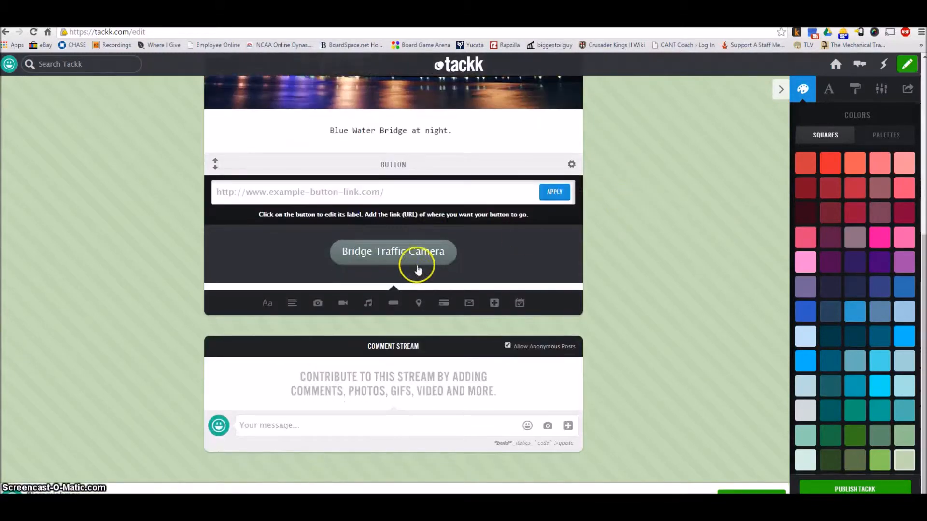
Step: Add a headline block reading "Bridge Traffic" below the button block
{"action": "left_click", "coordinate": [261, 307]}
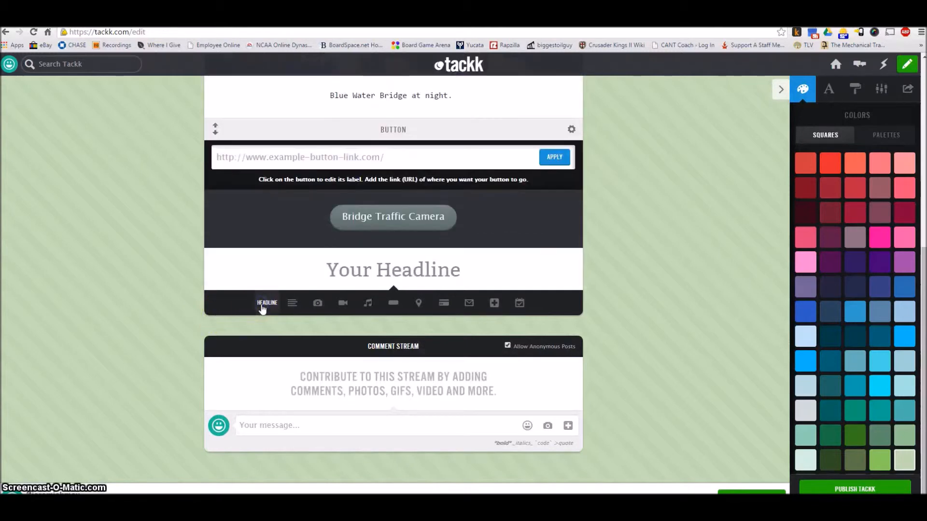
{"action": "left_click", "coordinate": [355, 266]}
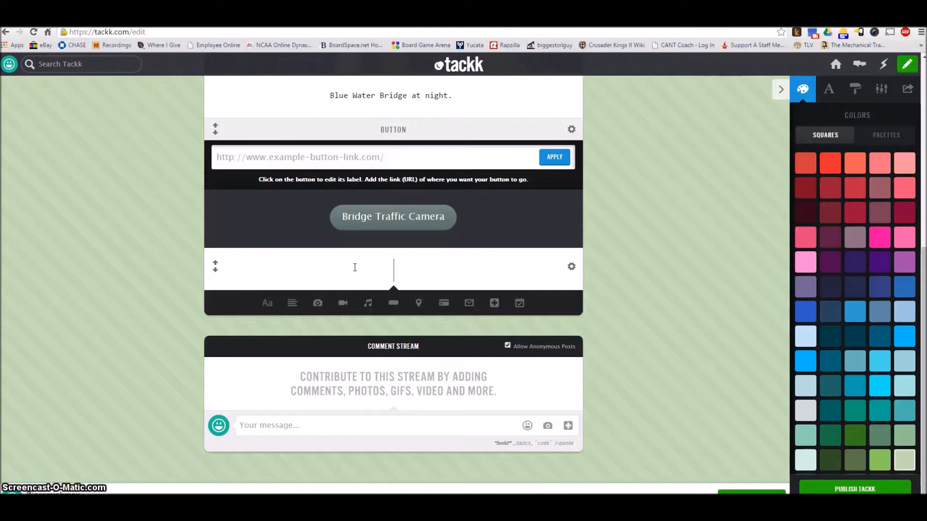
{"action": "type", "text": "Bridg"}
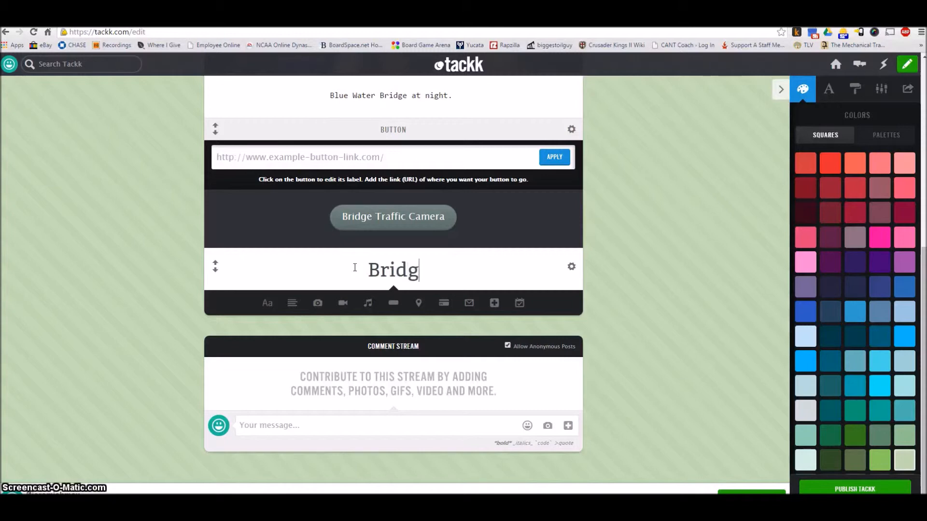
{"action": "type", "text": "e Traffic"}
{"action": "key", "text": "BackSpace"}
{"action": "type", "text": "ic"}
{"action": "left_click", "coordinate": [510, 276]}
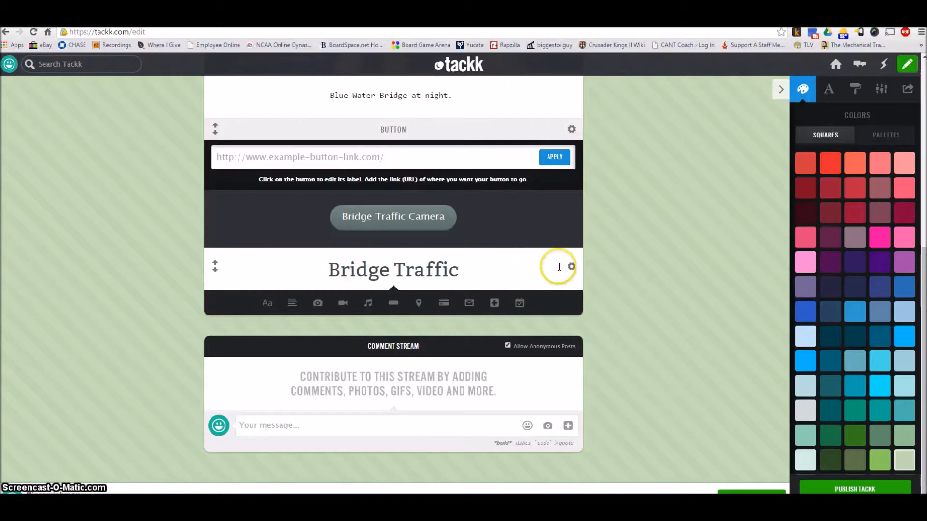
Step: Reduce the text size of the "Bridge Traffic" headline and give it a muted grey-green color from its swatches
{"action": "mouse_move", "coordinate": [571, 268]}
{"action": "left_click", "coordinate": [526, 271]}
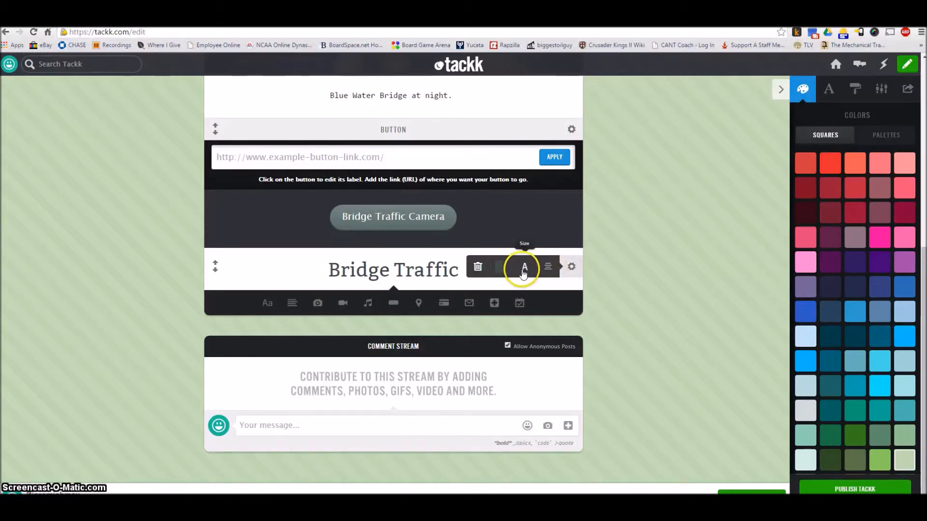
{"action": "left_click", "coordinate": [636, 250]}
{"action": "mouse_move", "coordinate": [448, 270]}
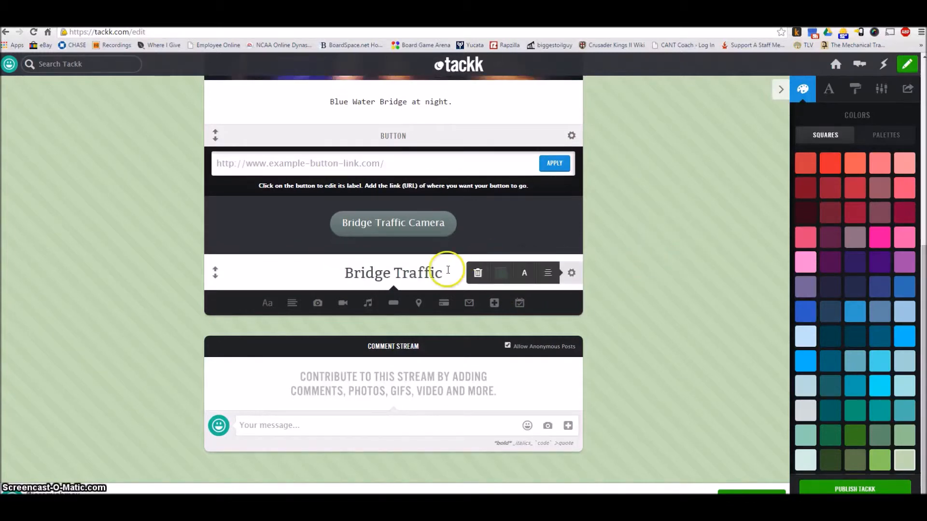
{"action": "left_click", "coordinate": [501, 274]}
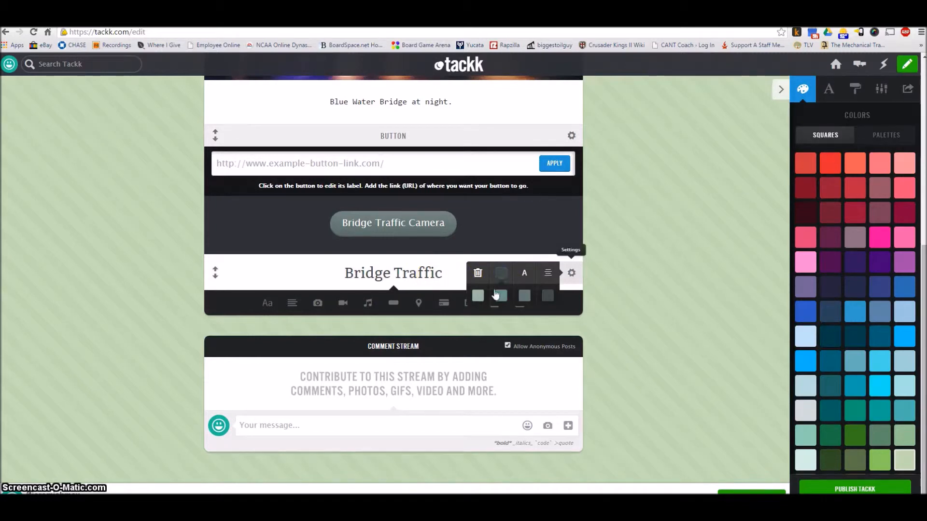
{"action": "left_click", "coordinate": [500, 296]}
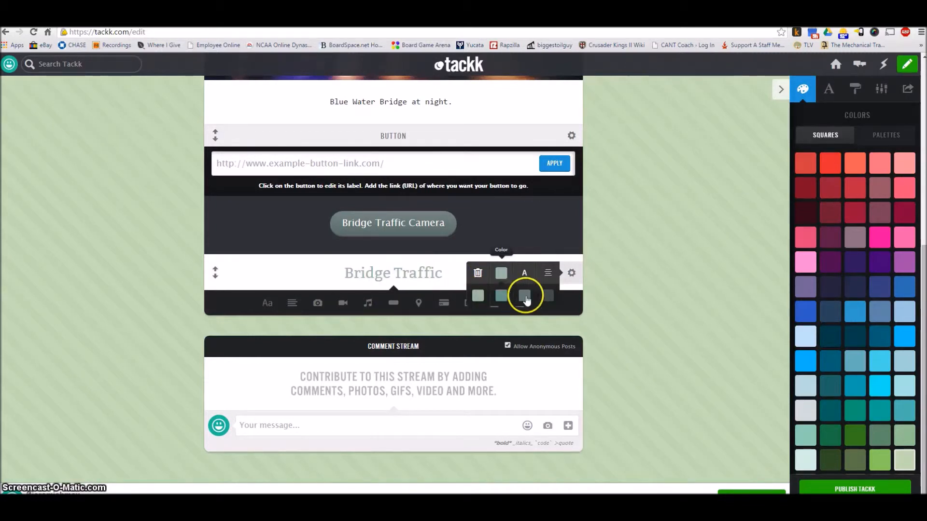
Step: Reorder the blocks so the "Bridge Traffic" headline sits between the photo caption and the button block
{"action": "scroll", "coordinate": [638, 288], "scroll_direction": "up", "scroll_amount": 7}
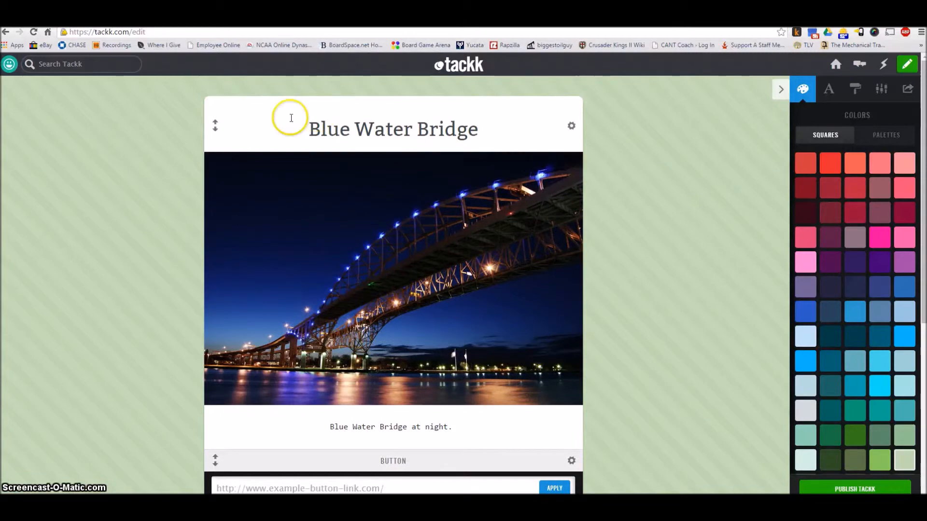
{"action": "scroll", "coordinate": [687, 170], "scroll_direction": "down", "scroll_amount": 7}
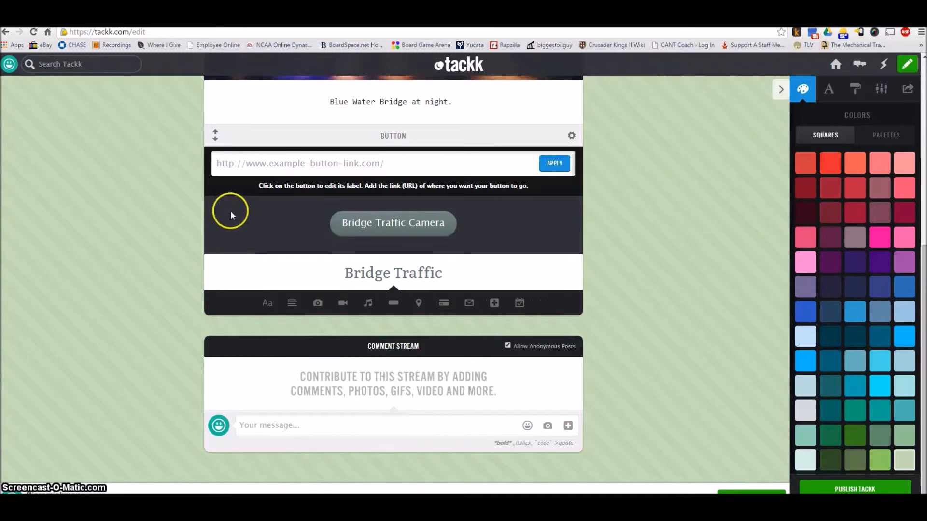
{"action": "left_click", "coordinate": [216, 139]}
{"action": "scroll", "coordinate": [366, 309], "scroll_direction": "up", "scroll_amount": 3}
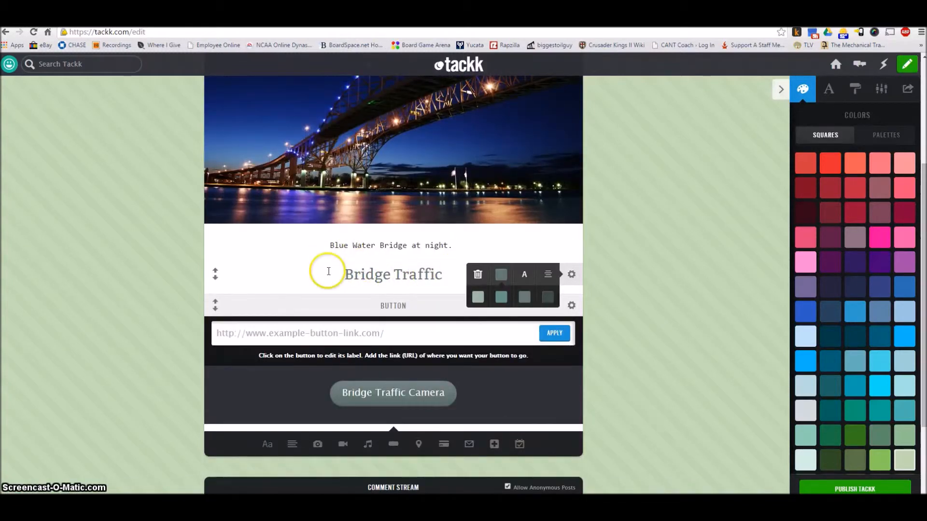
{"action": "scroll", "coordinate": [329, 271], "scroll_direction": "down", "scroll_amount": 1}
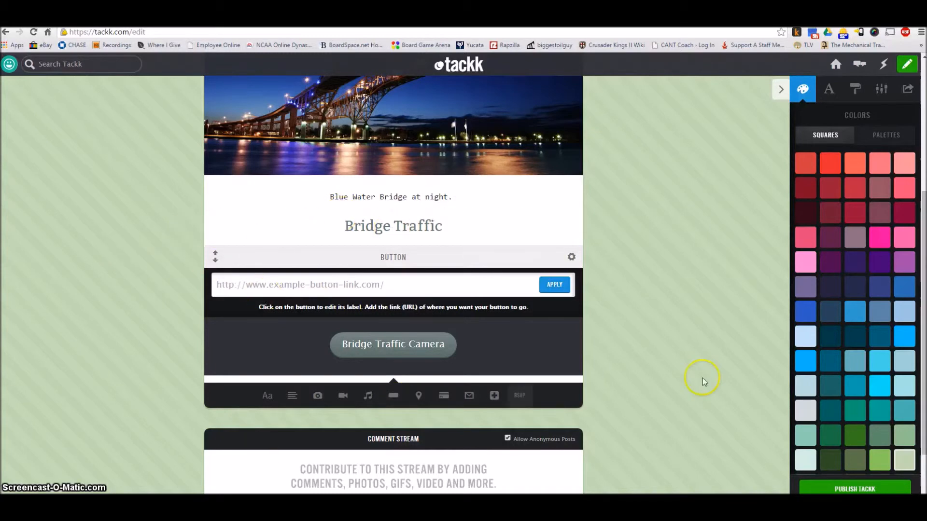
Step: Try the Fall Picnic and Jack and the Beanstalk color palettes on the Tackk
{"action": "scroll", "coordinate": [713, 373], "scroll_direction": "up", "scroll_amount": 5}
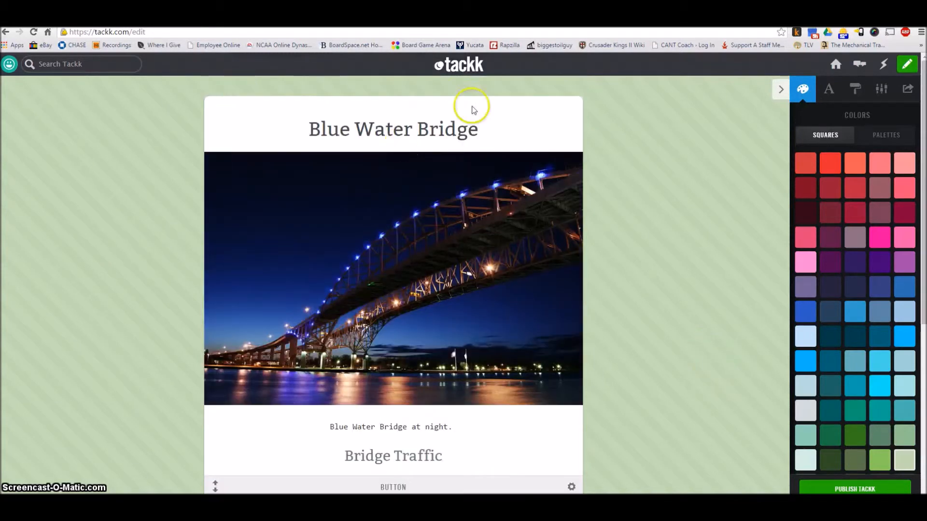
{"action": "scroll", "coordinate": [646, 178], "scroll_direction": "down", "scroll_amount": 7}
{"action": "scroll", "coordinate": [620, 193], "scroll_direction": "up", "scroll_amount": 3}
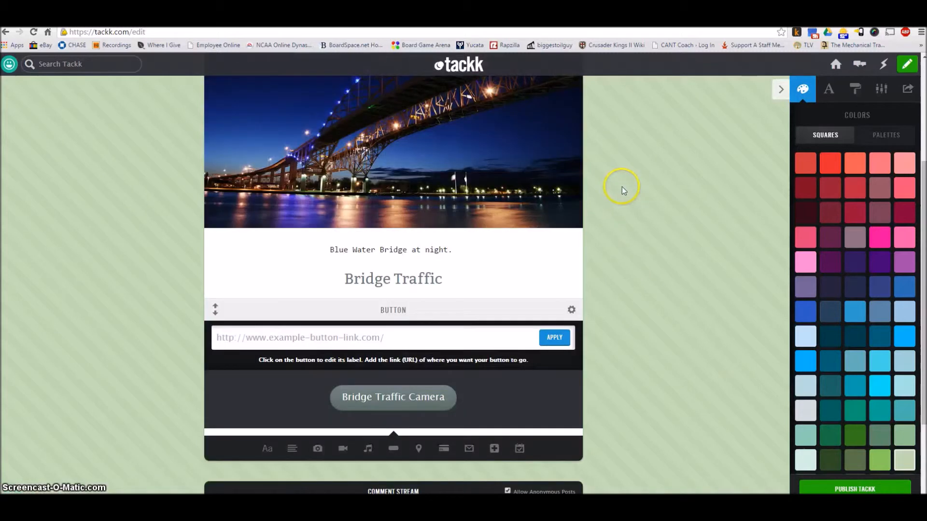
{"action": "left_click", "coordinate": [887, 139]}
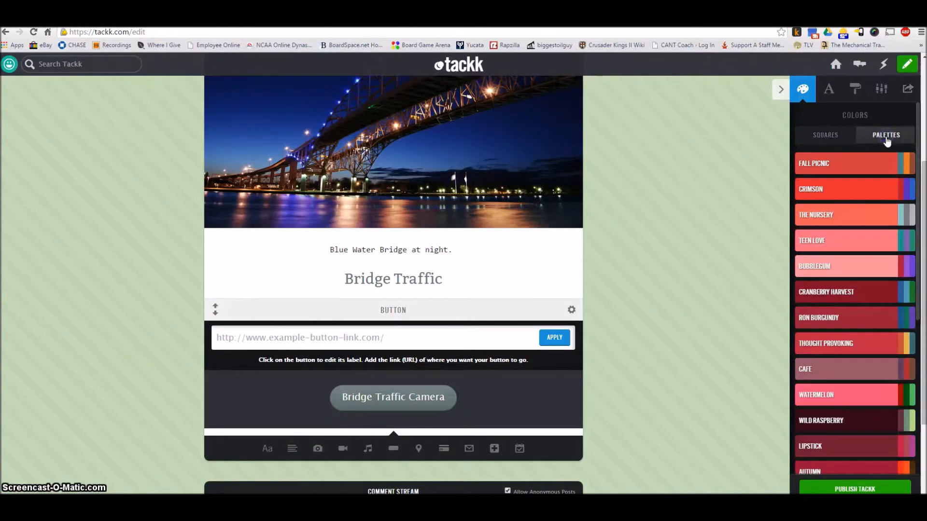
{"action": "left_click", "coordinate": [831, 163]}
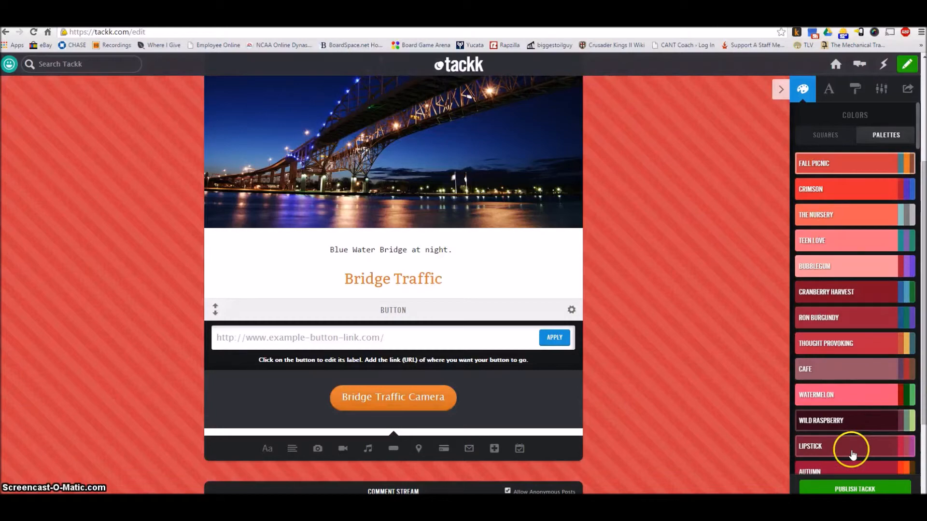
{"action": "scroll", "coordinate": [879, 345], "scroll_direction": "down", "scroll_amount": 6}
{"action": "scroll", "coordinate": [878, 346], "scroll_direction": "down", "scroll_amount": 10}
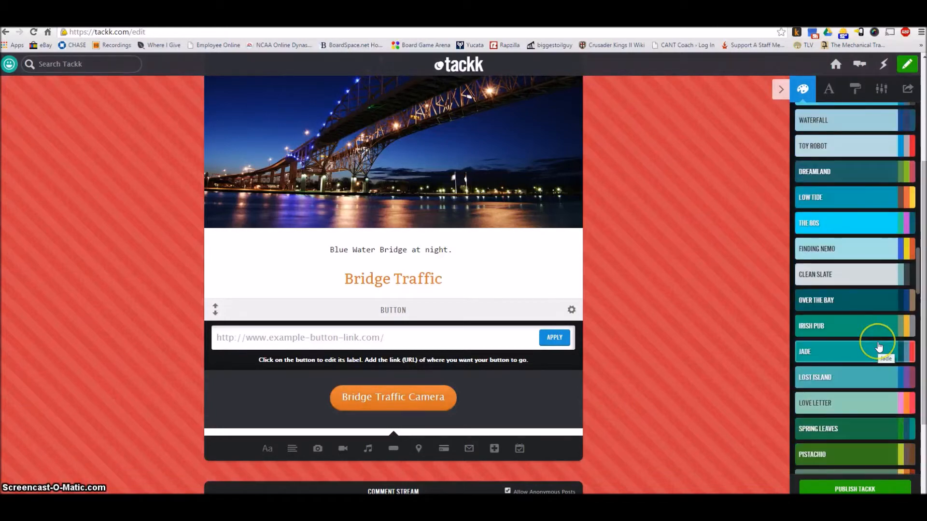
{"action": "scroll", "coordinate": [874, 334], "scroll_direction": "down", "scroll_amount": 8}
{"action": "left_click", "coordinate": [843, 189]}
Step: Apply the Over the Bay color palette to the Tackk
{"action": "scroll", "coordinate": [838, 216], "scroll_direction": "up", "scroll_amount": 5}
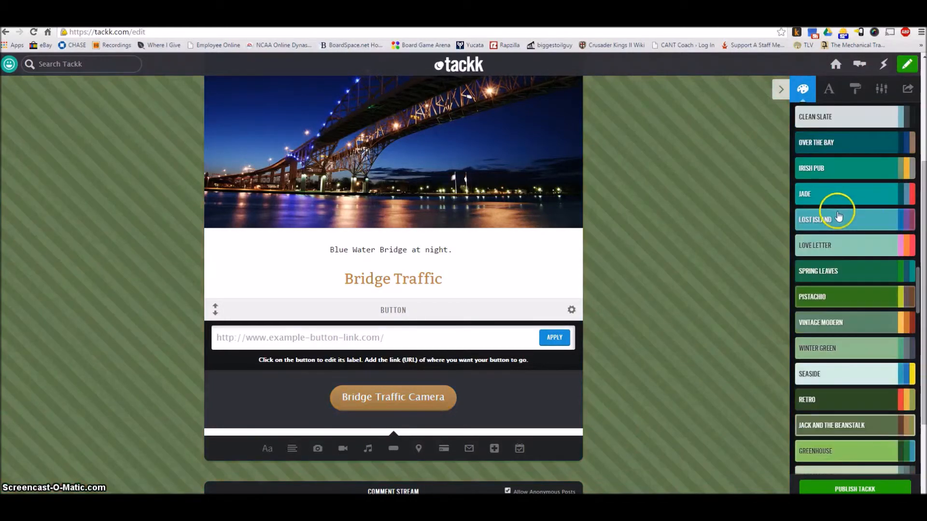
{"action": "left_click", "coordinate": [830, 151]}
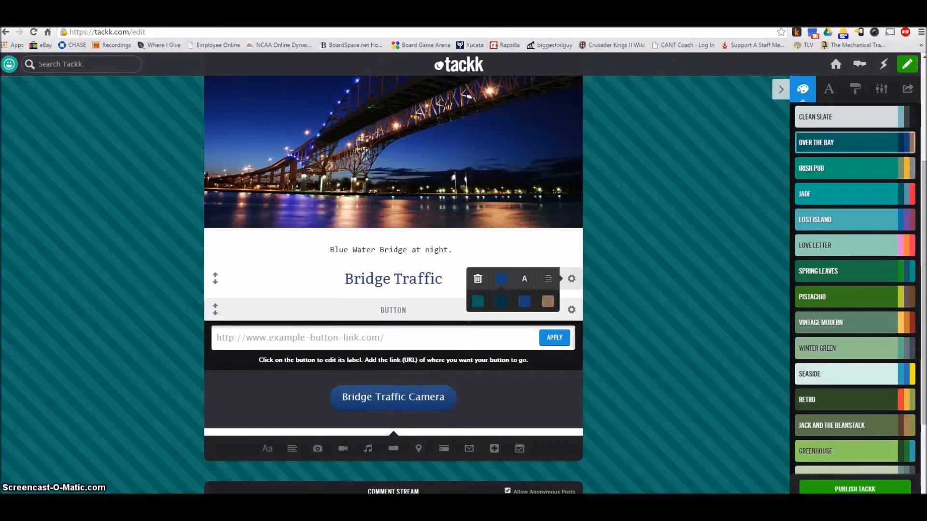
{"action": "scroll", "coordinate": [731, 236], "scroll_direction": "up", "scroll_amount": 4}
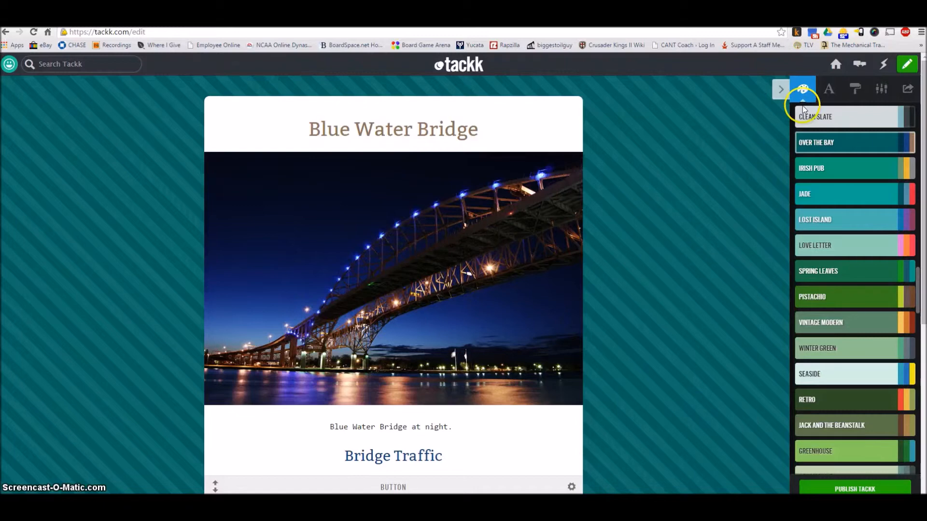
Step: Try the Abril Fatface font on the headlines and return them to Bitter
{"action": "left_click", "coordinate": [830, 93]}
{"action": "left_click", "coordinate": [826, 137]}
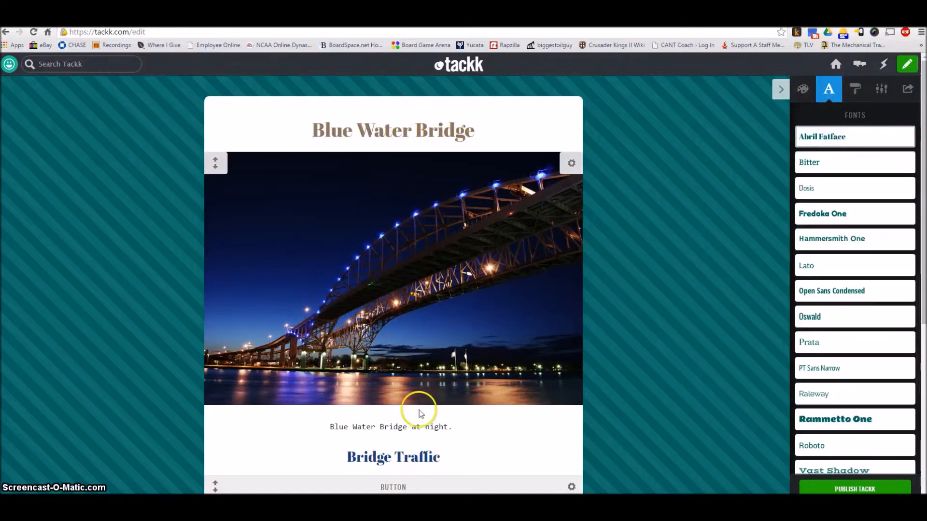
{"action": "left_click", "coordinate": [821, 162]}
Step: Preview no pattern, Chevron and Flowers for the background, and settle on the Houndstooth pattern
{"action": "left_click", "coordinate": [854, 93]}
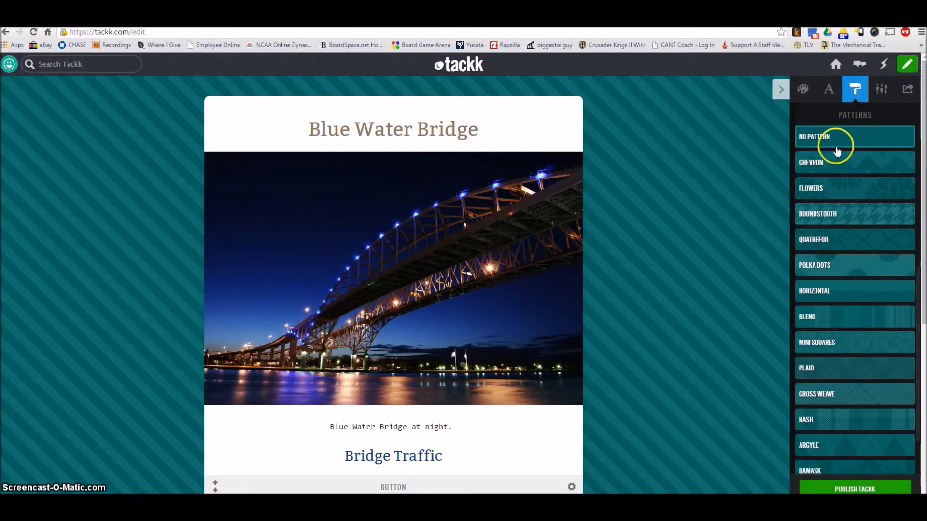
{"action": "left_click", "coordinate": [817, 137]}
{"action": "left_click", "coordinate": [816, 164]}
{"action": "left_click", "coordinate": [823, 187]}
{"action": "left_click", "coordinate": [839, 213]}
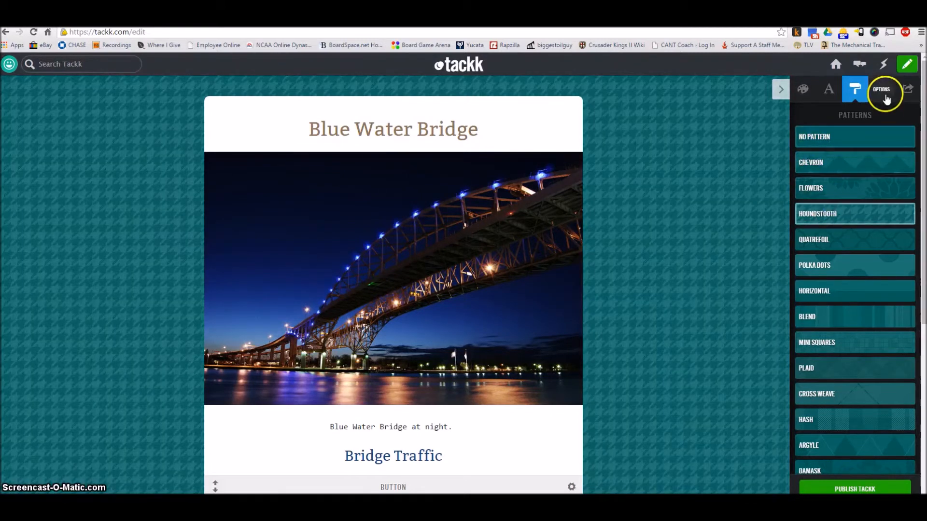
Step: Make the Tackk private, turn on password protection without entering a password, and review the remaining options
{"action": "left_click", "coordinate": [886, 96]}
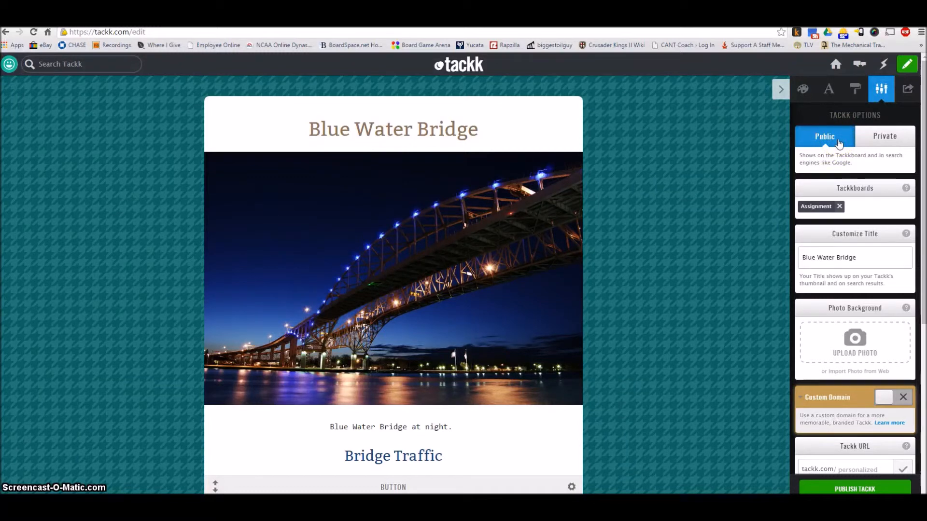
{"action": "left_click", "coordinate": [884, 136]}
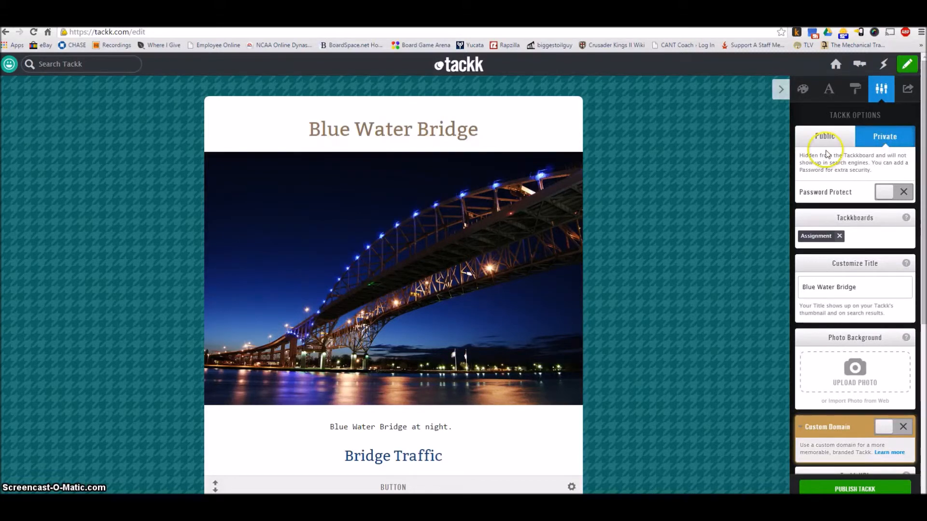
{"action": "left_click", "coordinate": [901, 193]}
{"action": "left_click", "coordinate": [844, 223]}
{"action": "left_click", "coordinate": [883, 194]}
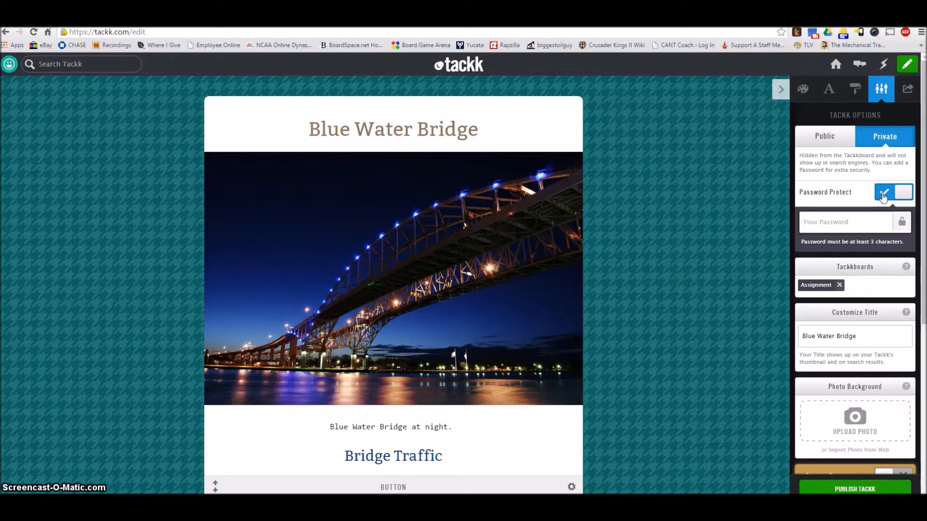
{"action": "scroll", "coordinate": [836, 229], "scroll_direction": "down", "scroll_amount": 4}
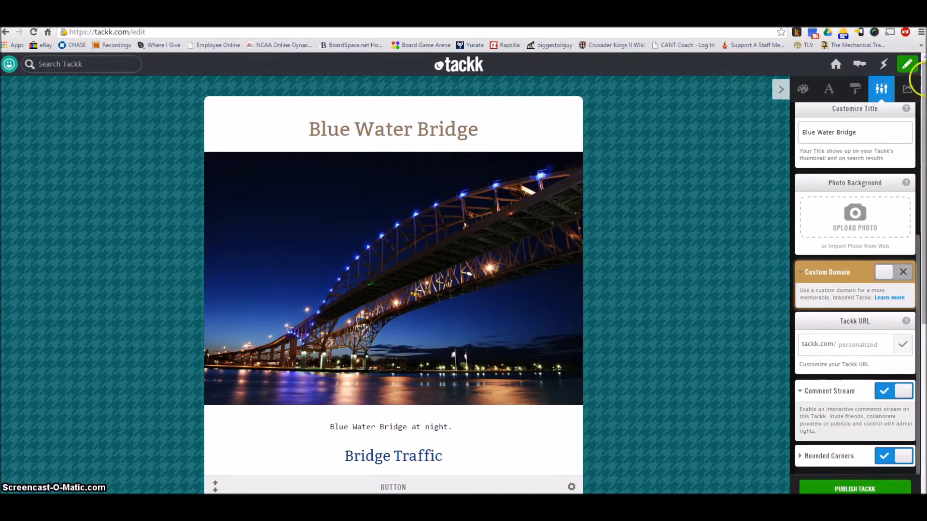
Step: Look at the sharing choices, publish the Tackk and dismiss the invitation dialog without inviting anyone
{"action": "left_click", "coordinate": [907, 91]}
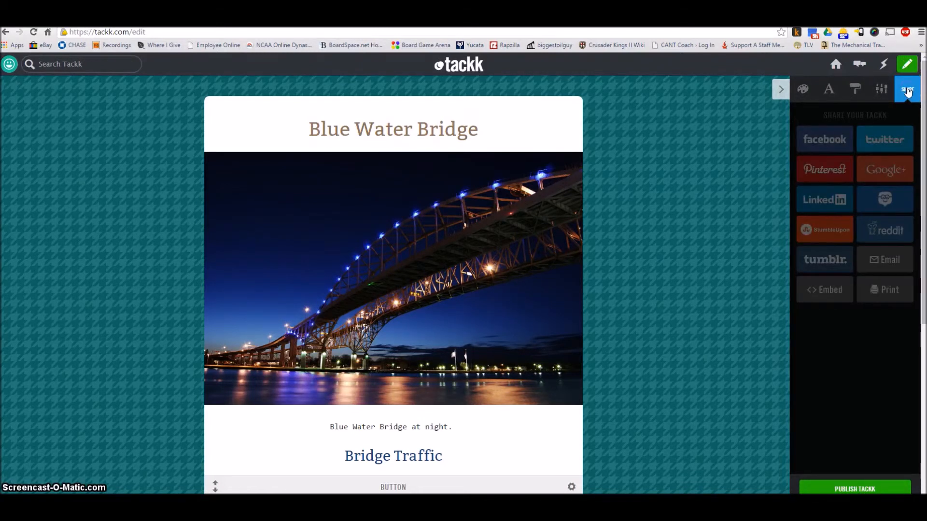
{"action": "left_click", "coordinate": [882, 91]}
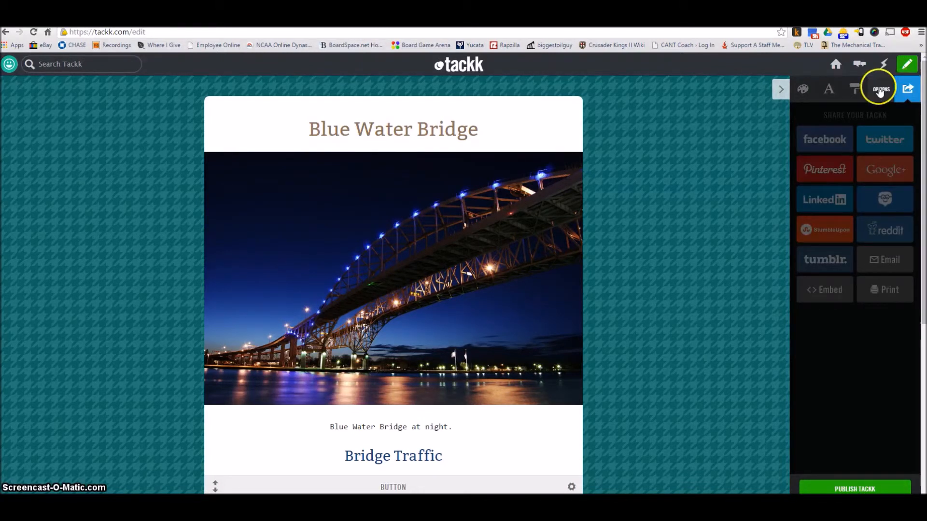
{"action": "left_click", "coordinate": [873, 487]}
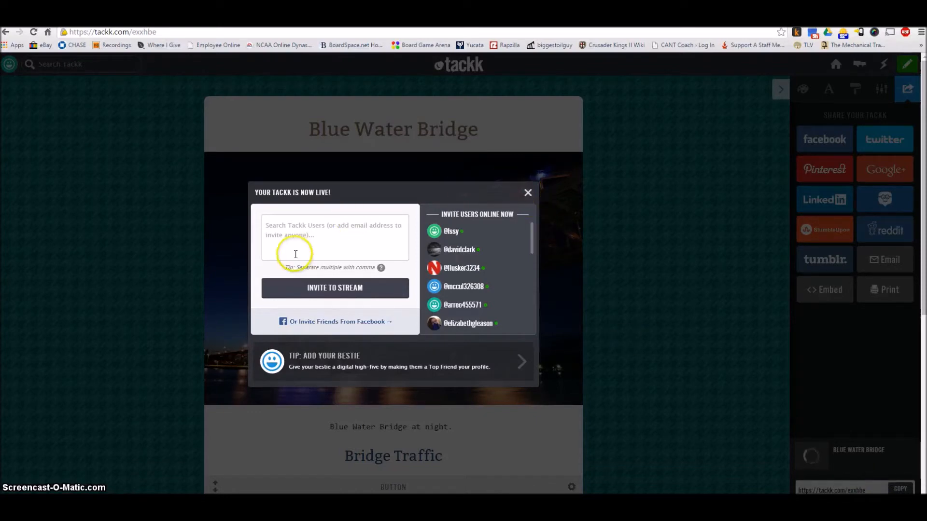
{"action": "left_click", "coordinate": [528, 192]}
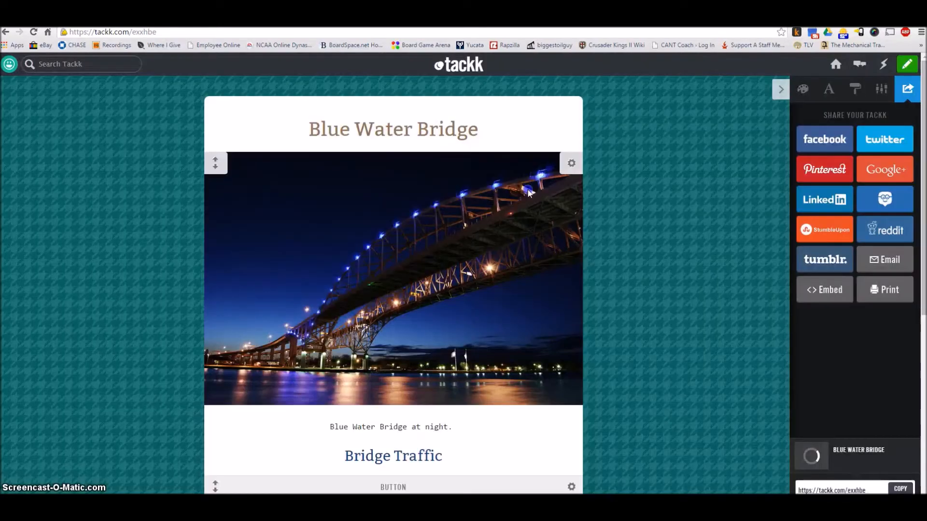
Step: Review the Tackk's privacy options and copy its web link
{"action": "left_click", "coordinate": [884, 96]}
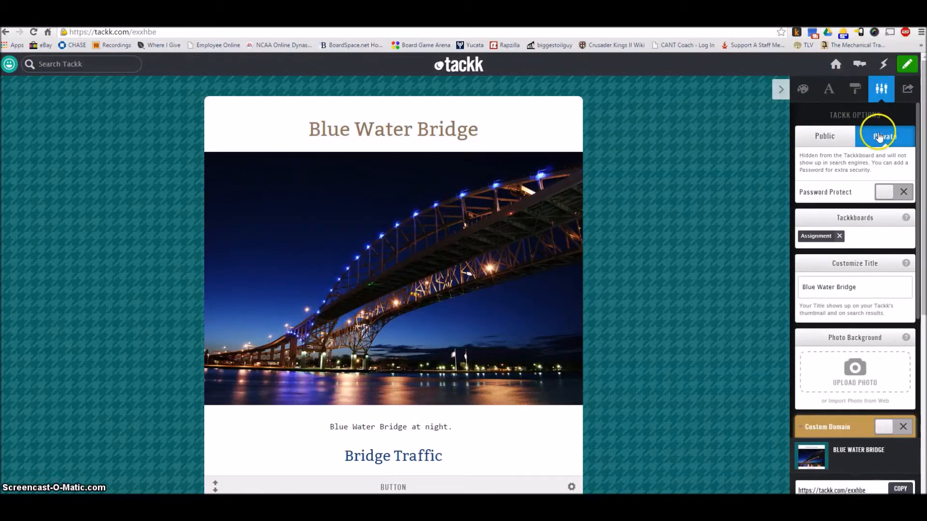
{"action": "left_click", "coordinate": [865, 490]}
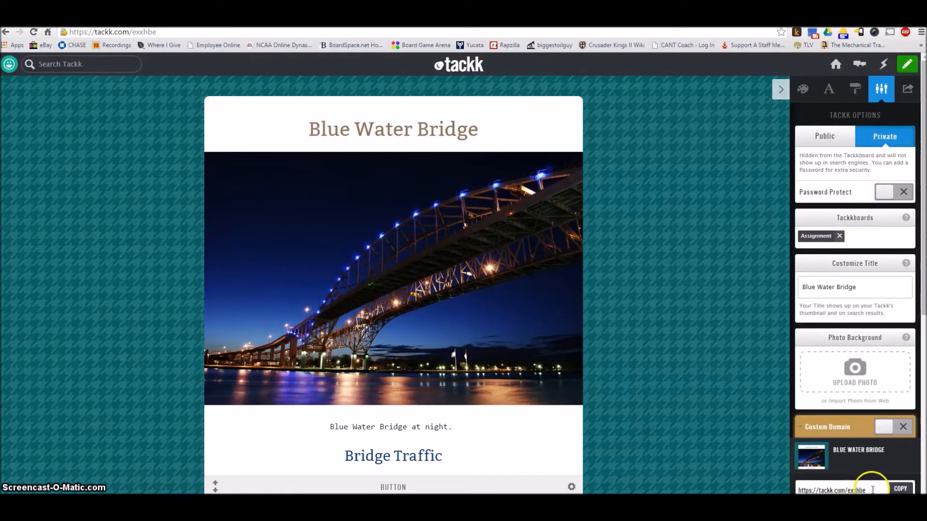
{"action": "left_click", "coordinate": [899, 489]}
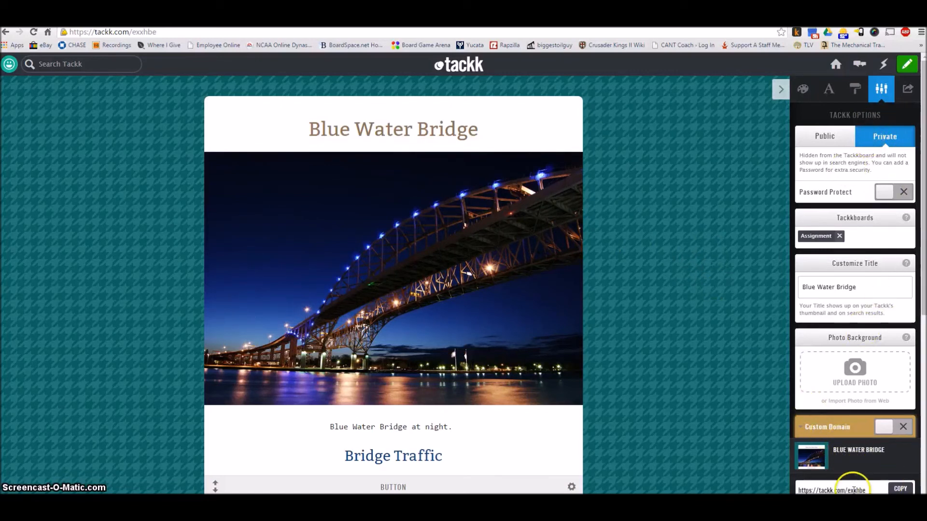
Step: Reopen the sharing choices and look over the whole Tackk from the title to the Bridge Traffic Camera button
{"action": "left_click", "coordinate": [906, 93]}
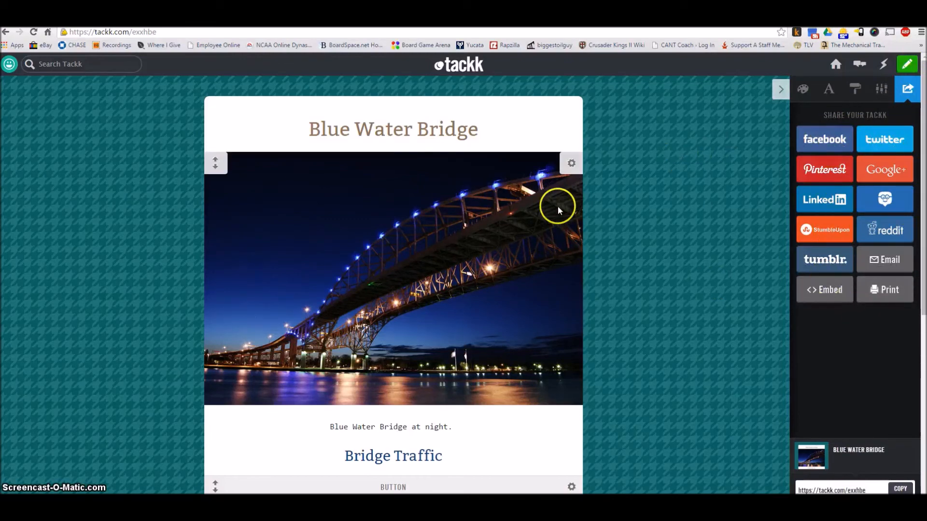
{"action": "scroll", "coordinate": [558, 206], "scroll_direction": "down", "scroll_amount": 8}
{"action": "scroll", "coordinate": [551, 250], "scroll_direction": "up", "scroll_amount": 8}
{"action": "scroll", "coordinate": [551, 254], "scroll_direction": "down", "scroll_amount": 3}
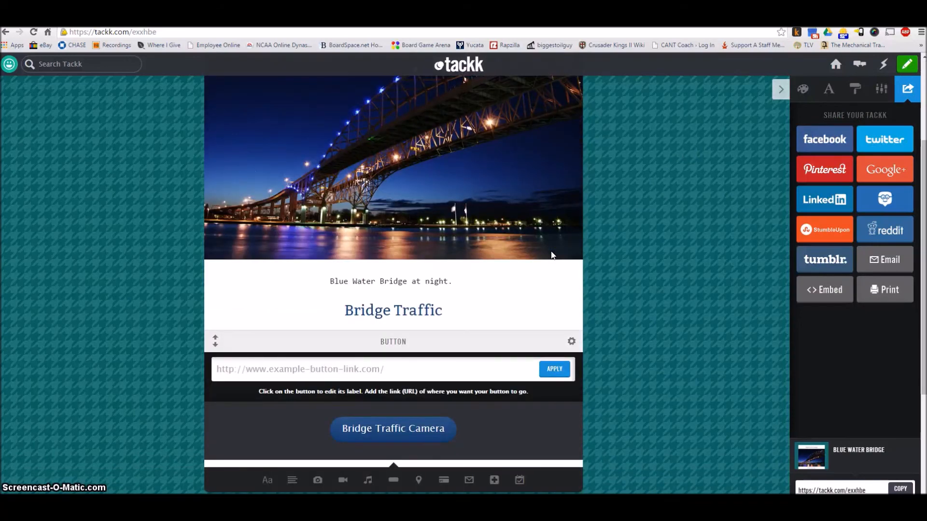
{"action": "scroll", "coordinate": [553, 255], "scroll_direction": "up", "scroll_amount": 3}
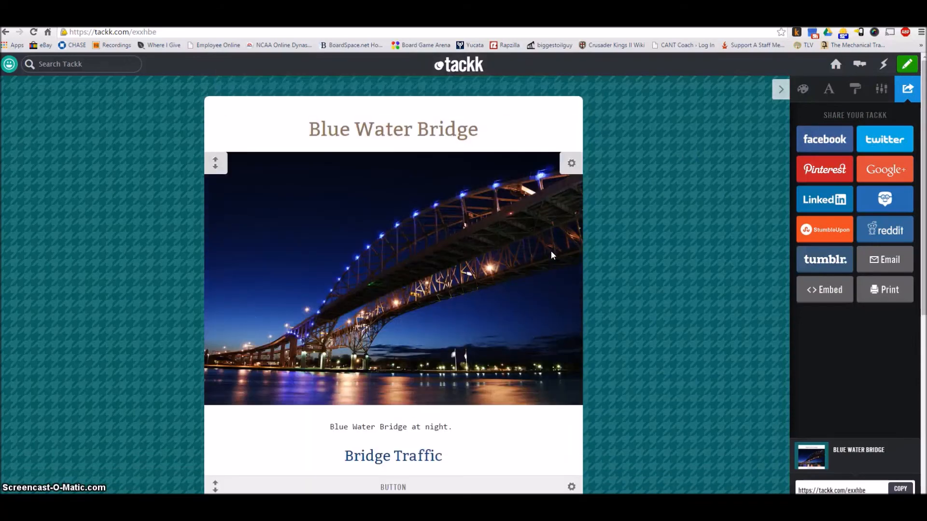